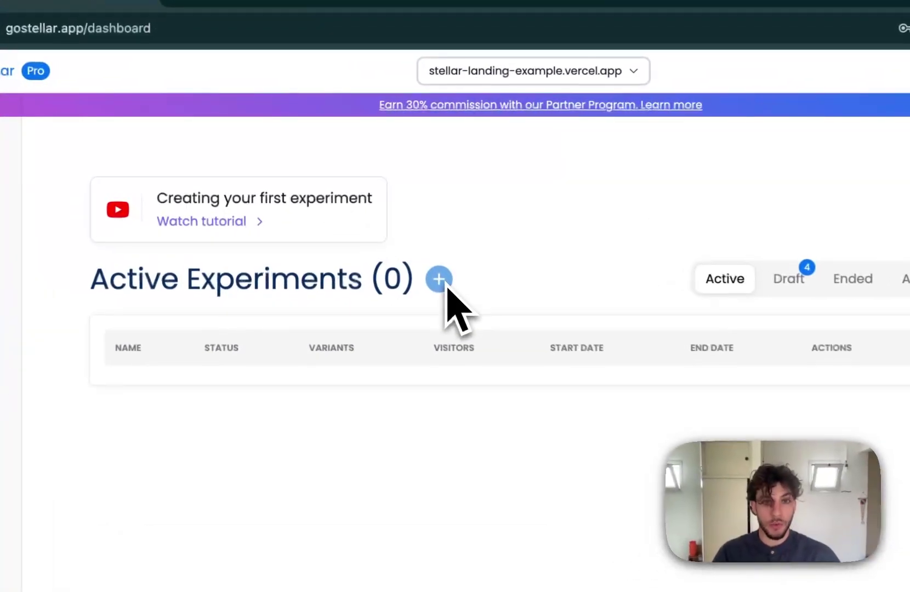
Step: Begin a new experiment from Active Experiments and choose the A/B Experiment type
click(382, 229)
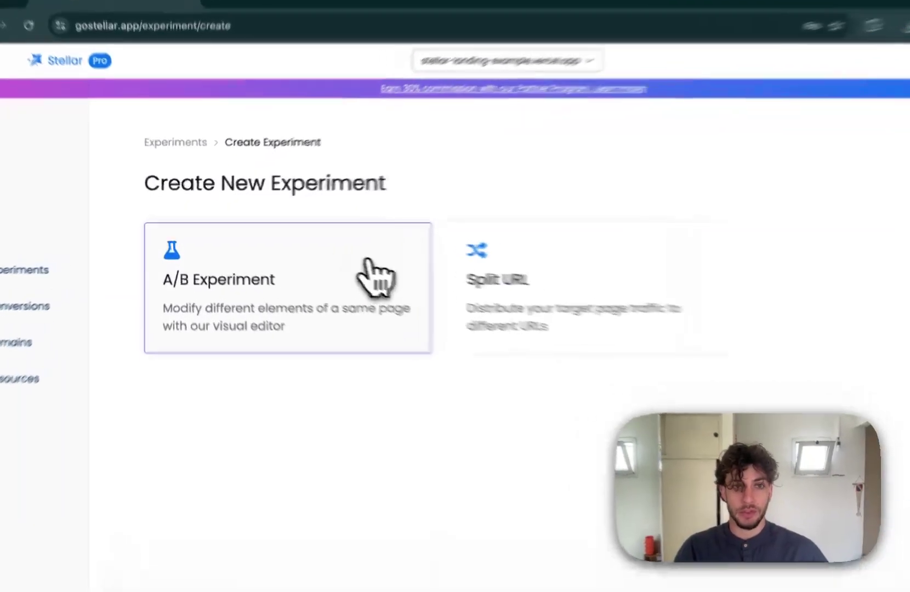
click(332, 251)
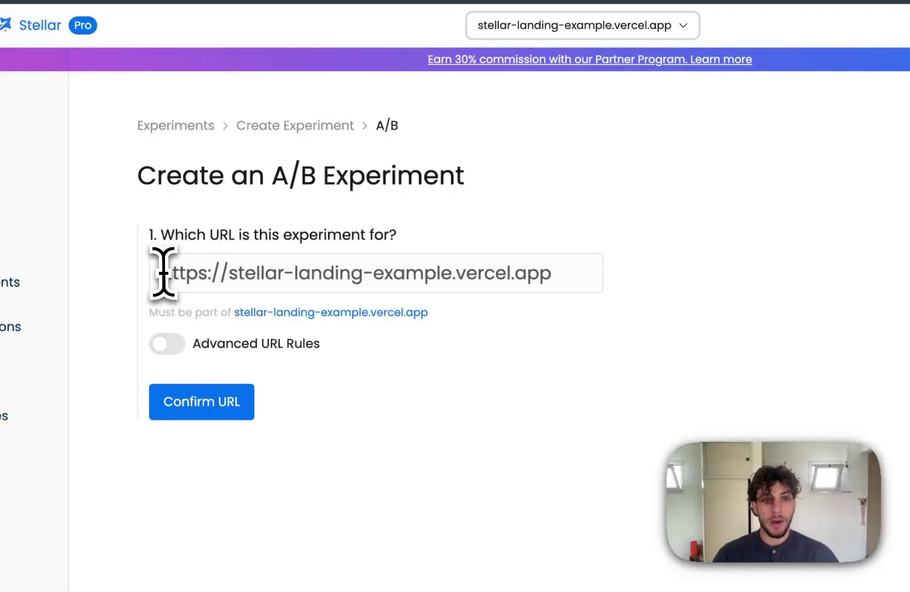
drag(161, 266, 710, 307)
click(713, 329)
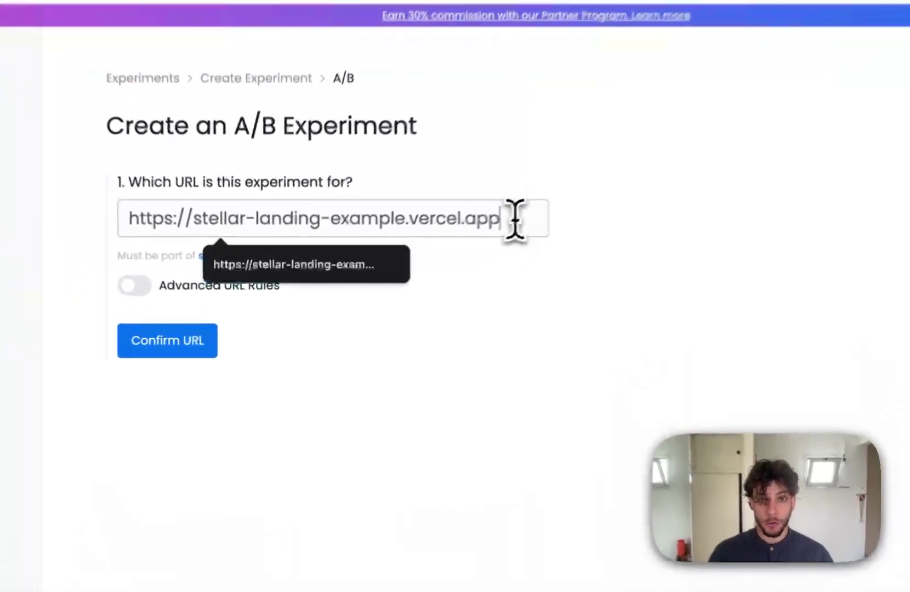
click(435, 254)
text(/landing)
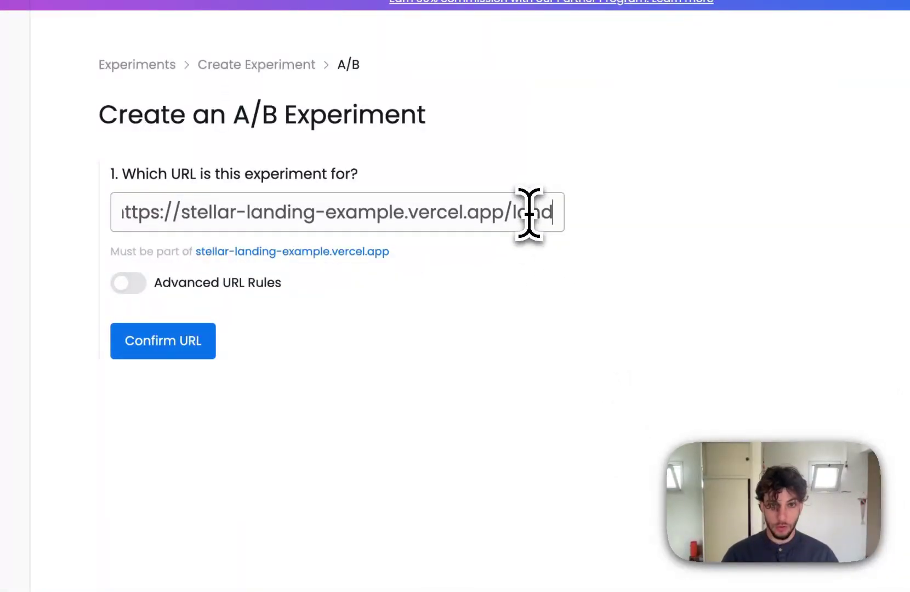
key(BackSpace)
key(BackSpace)
key(BackSpace)
key(BackSpace)
key(BackSpace)
key(BackSpace)
key(BackSpace)
key(BackSpace)
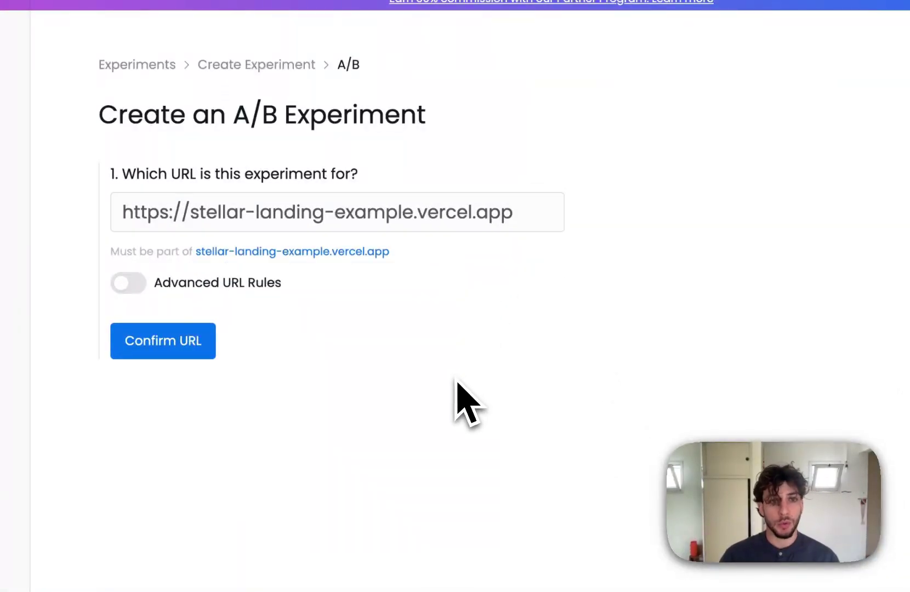
Step: Try Advanced URL Rules with the 'contains' operator, turn them back off, and confirm the URL
click(251, 288)
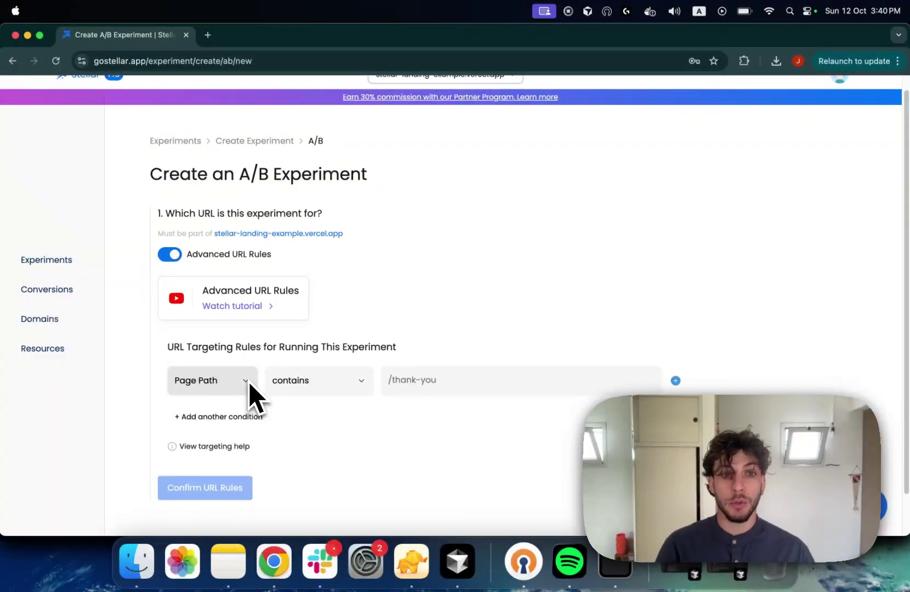
click(324, 386)
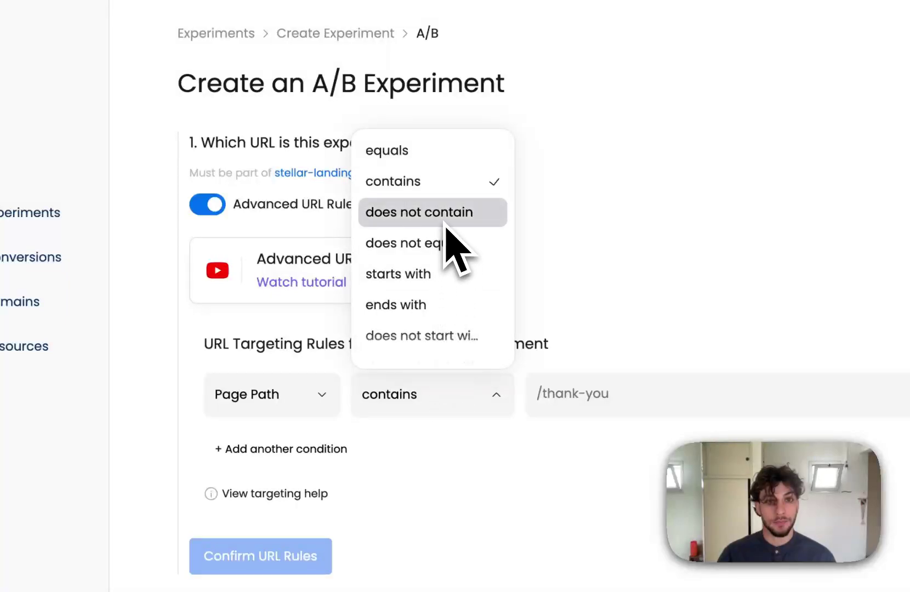
click(500, 437)
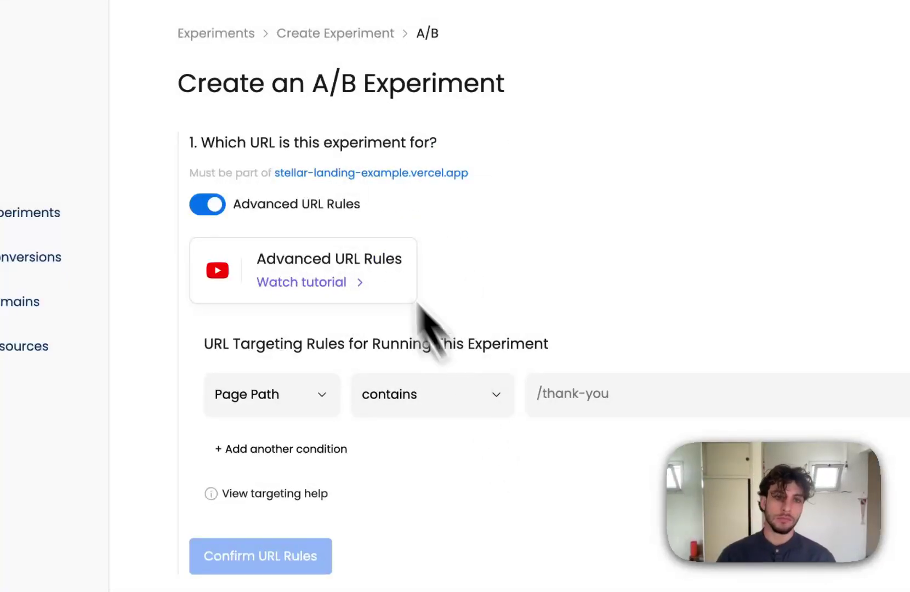
click(334, 205)
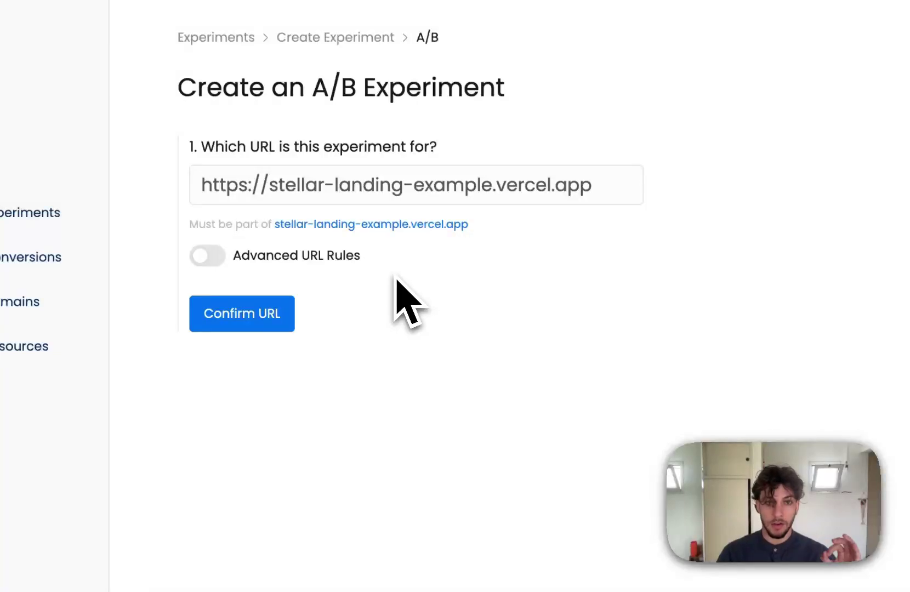
click(239, 313)
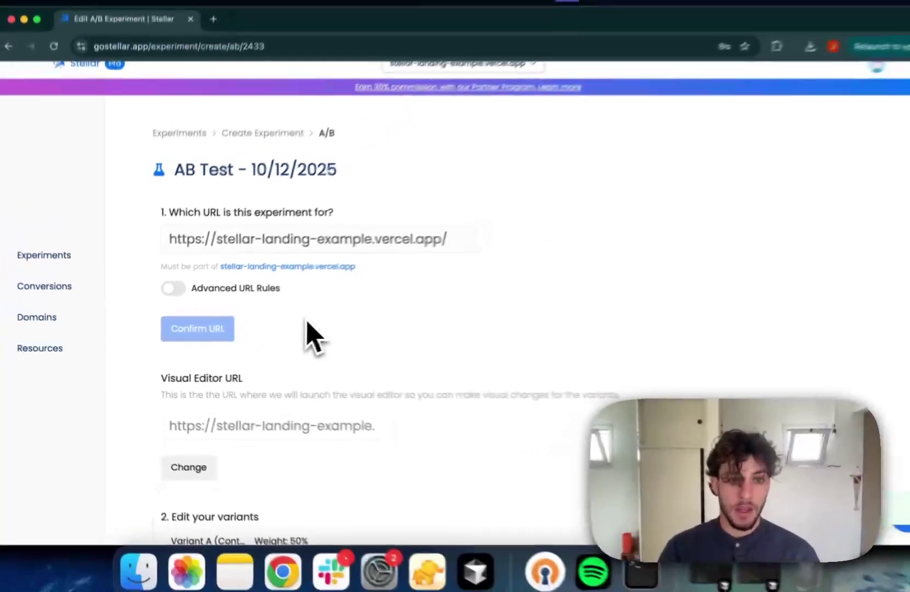
Step: Enable Advanced Targeting Rules, then open the AB Test - 10/12/2025 overview with 50/50 variants
scroll(384, 324, down, 5)
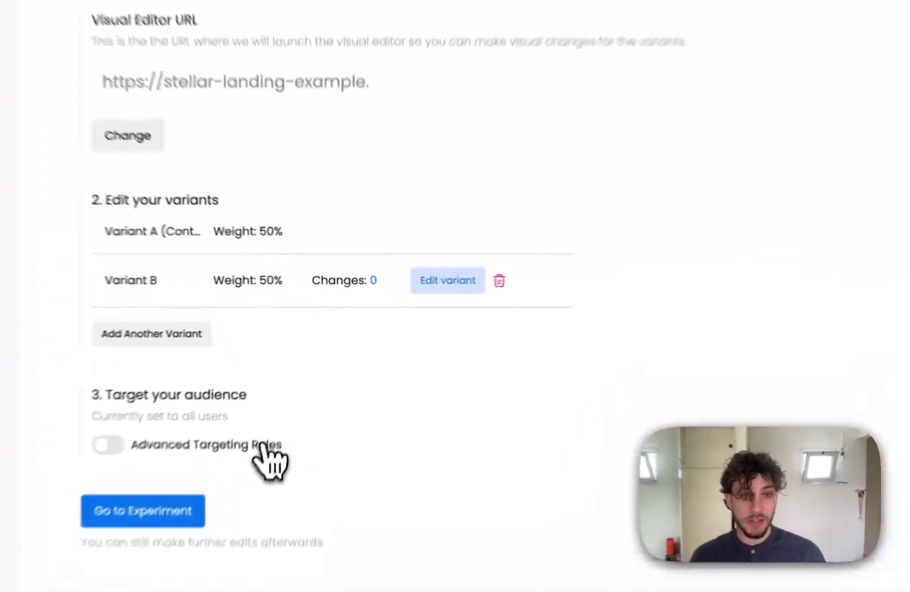
click(287, 404)
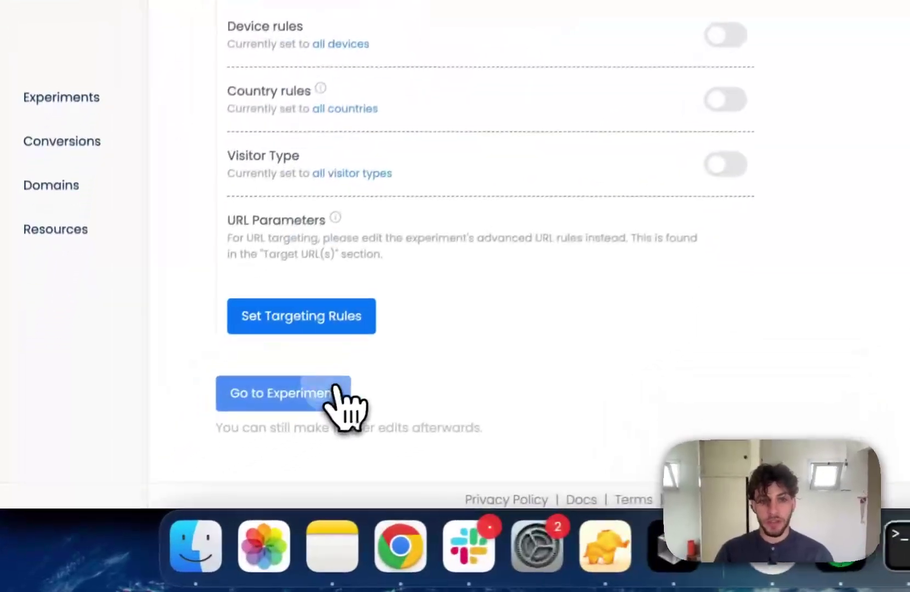
click(231, 458)
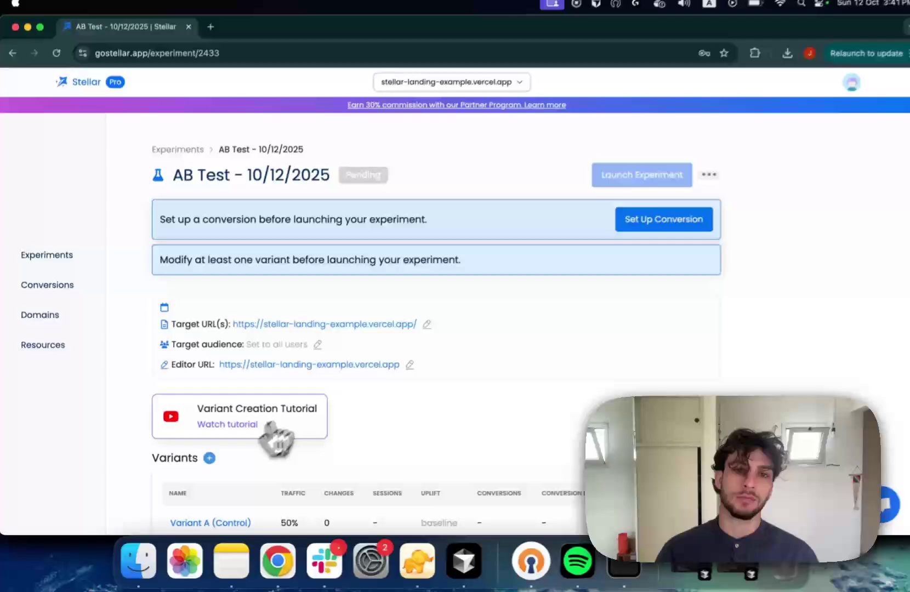
scroll(591, 304, down, 2)
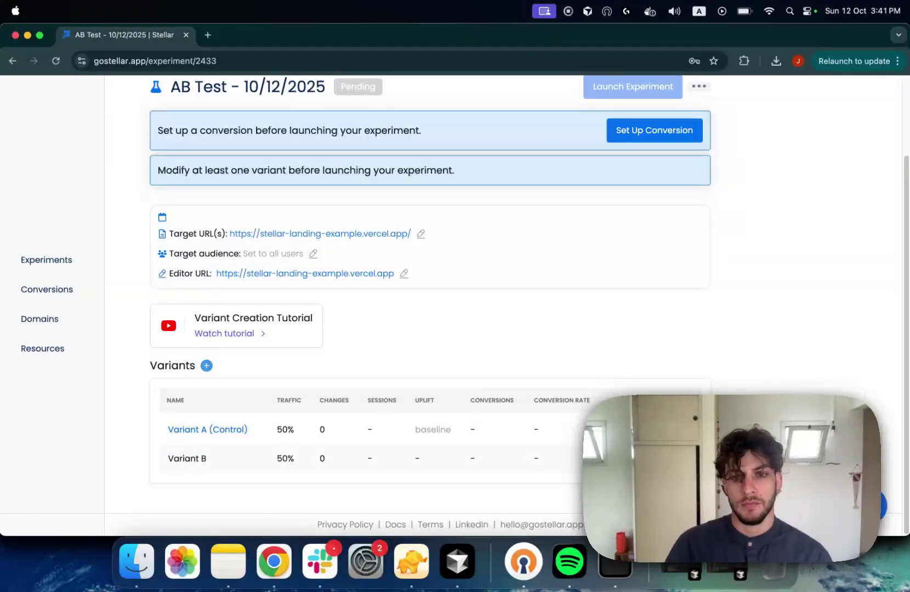
Step: Open Variant B in the Visual Editor after cancelling its Global CSS/JS editor
click(633, 458)
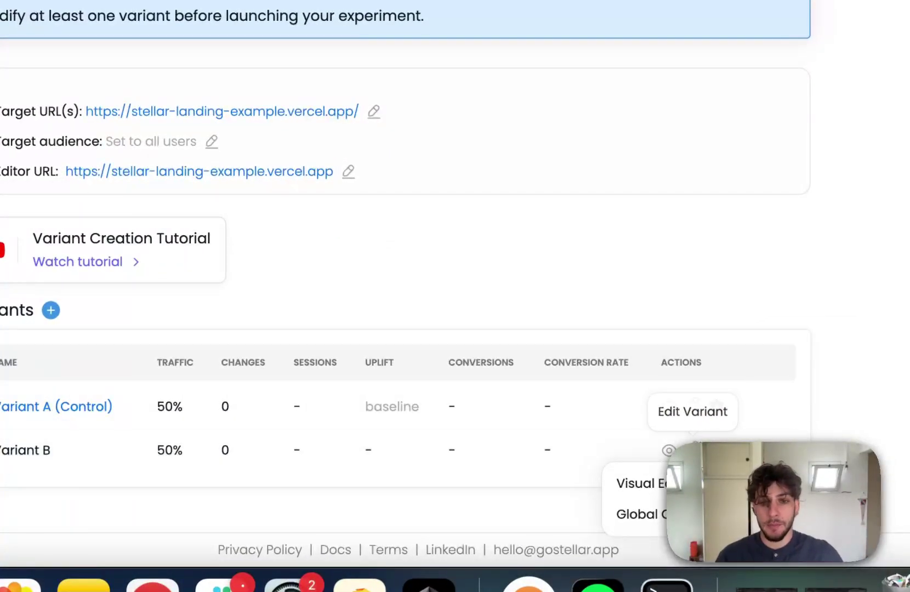
click(637, 514)
click(248, 155)
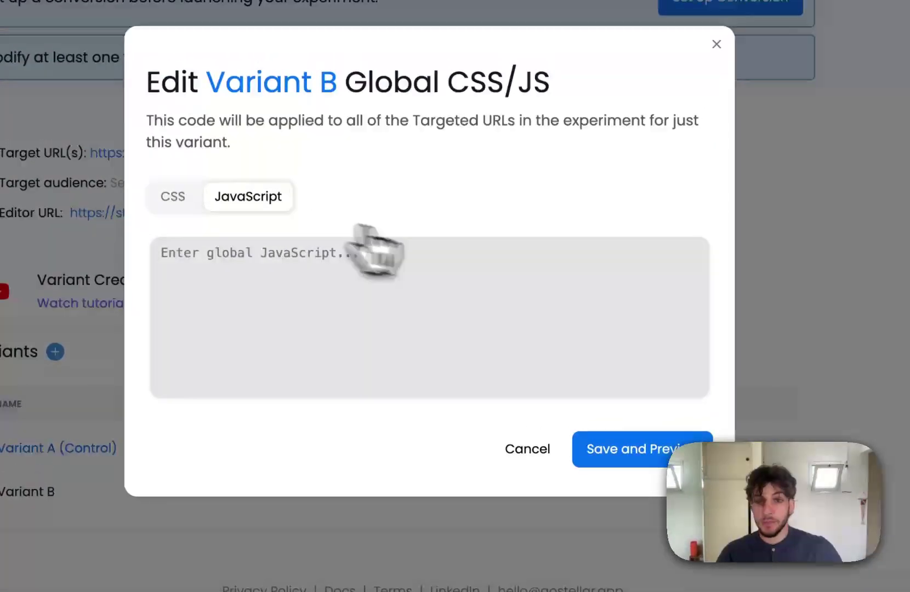
click(524, 449)
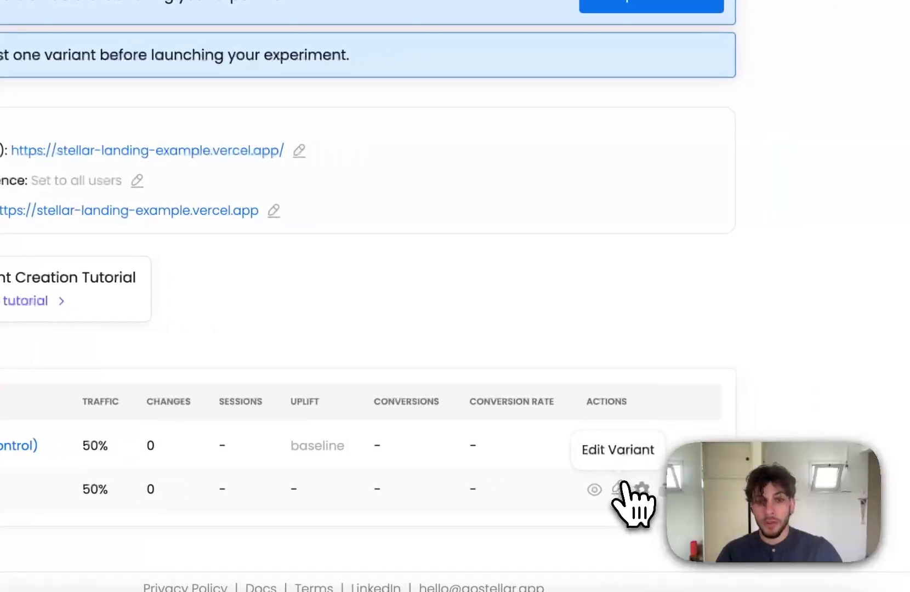
click(698, 488)
click(607, 525)
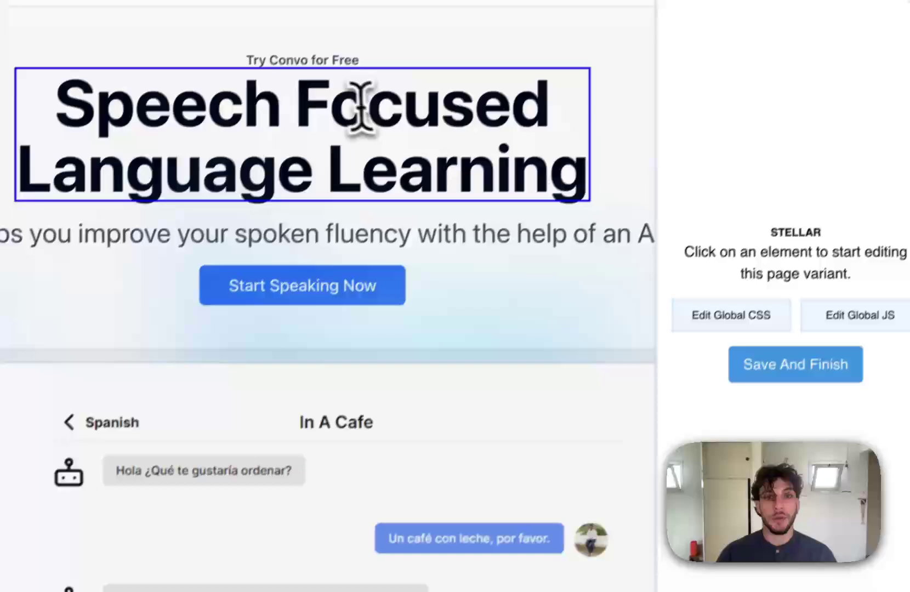
Step: Generate AI text variants for the hero heading and try two suggestions
click(342, 118)
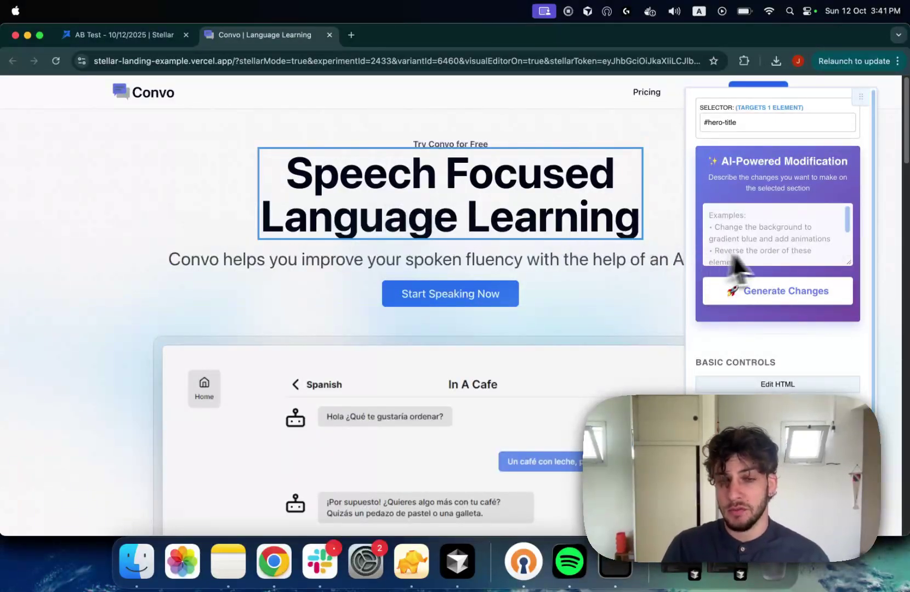
scroll(762, 258, down, 3)
scroll(781, 367, down, 4)
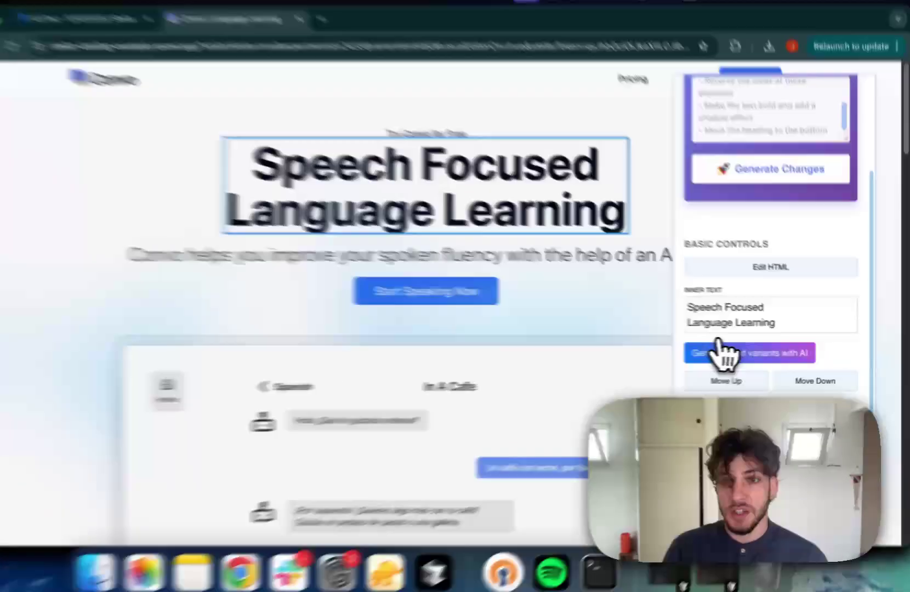
click(719, 352)
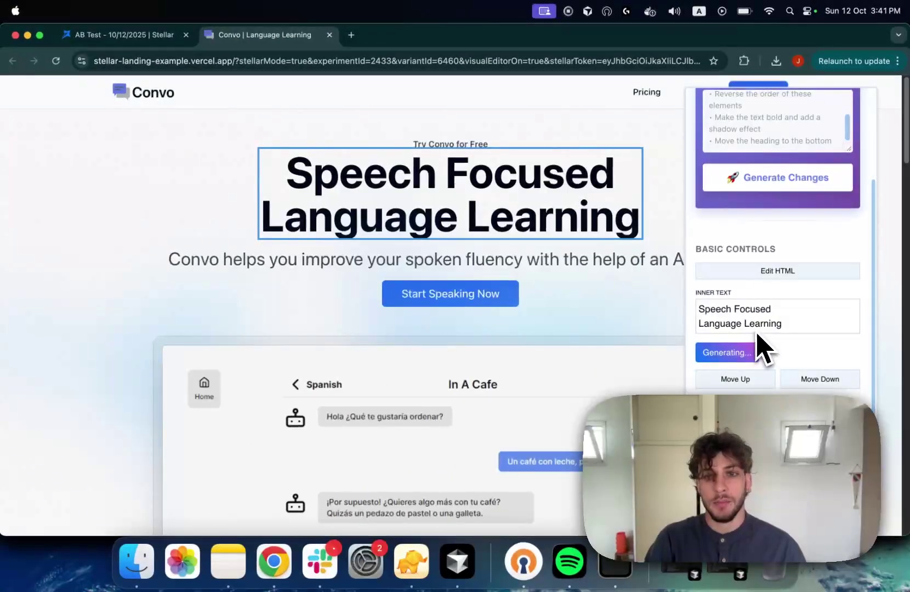
scroll(770, 387, down, 1)
click(773, 415)
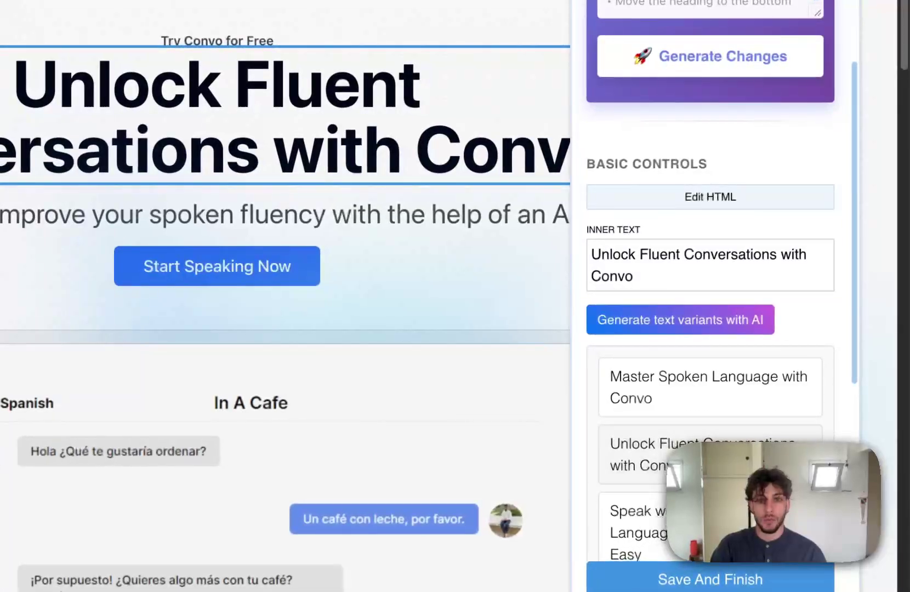
click(631, 524)
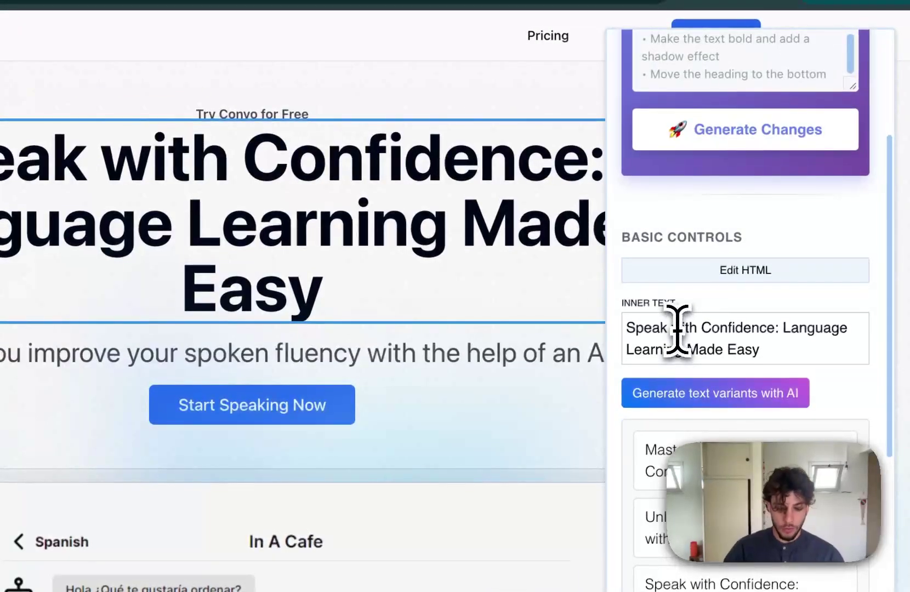
Step: Set the heading to the 'Master Spoken Language with Convo' suggestion, then select the Start Speaking Now button
triple_click(679, 329)
text(Test)
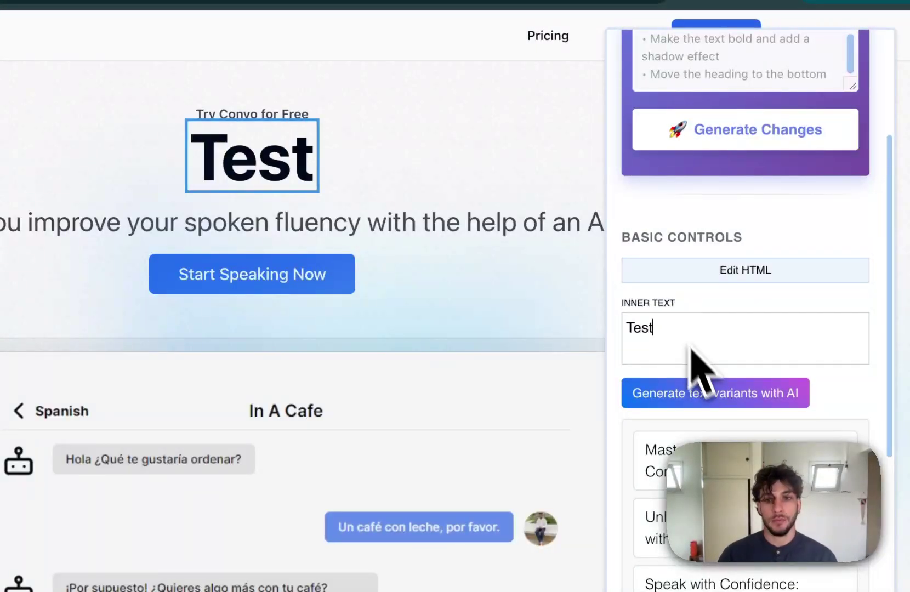
click(707, 461)
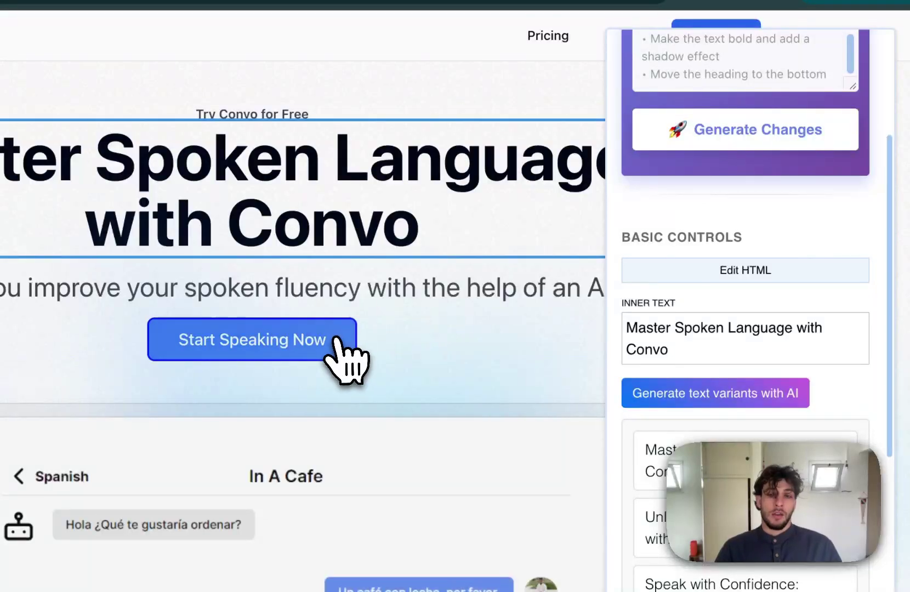
click(344, 354)
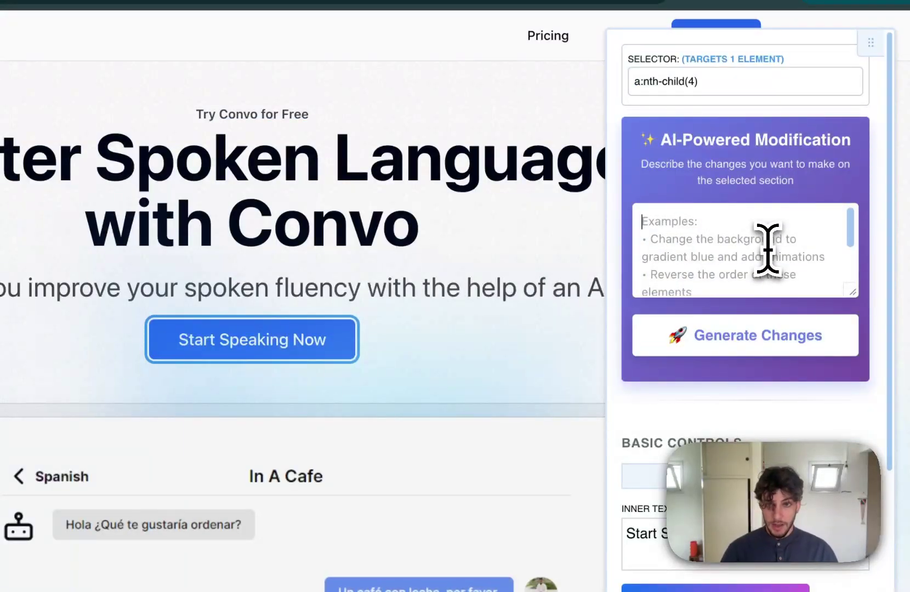
Step: Have the AI make the Start Speaking Now button scale up and down, and keep it
text(Give thi)
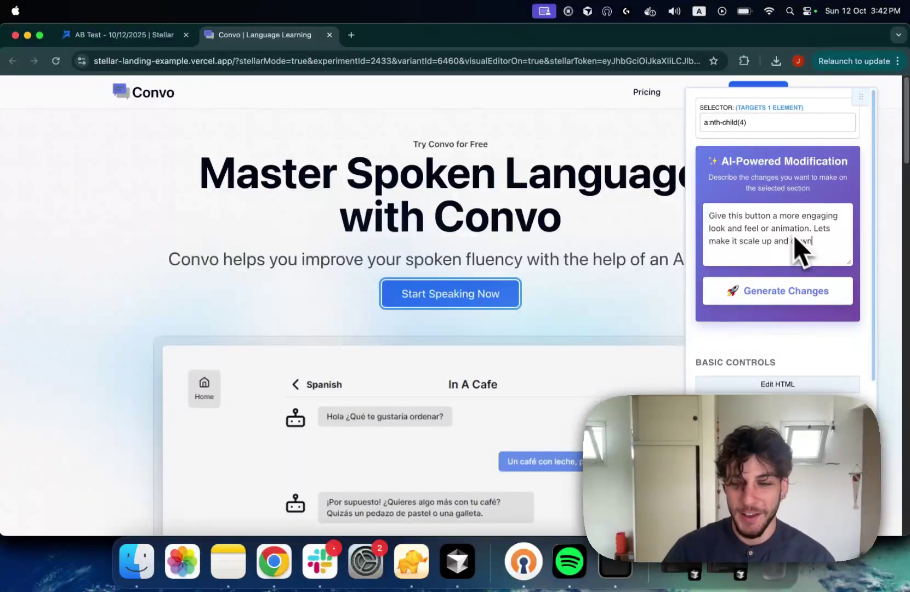
click(820, 288)
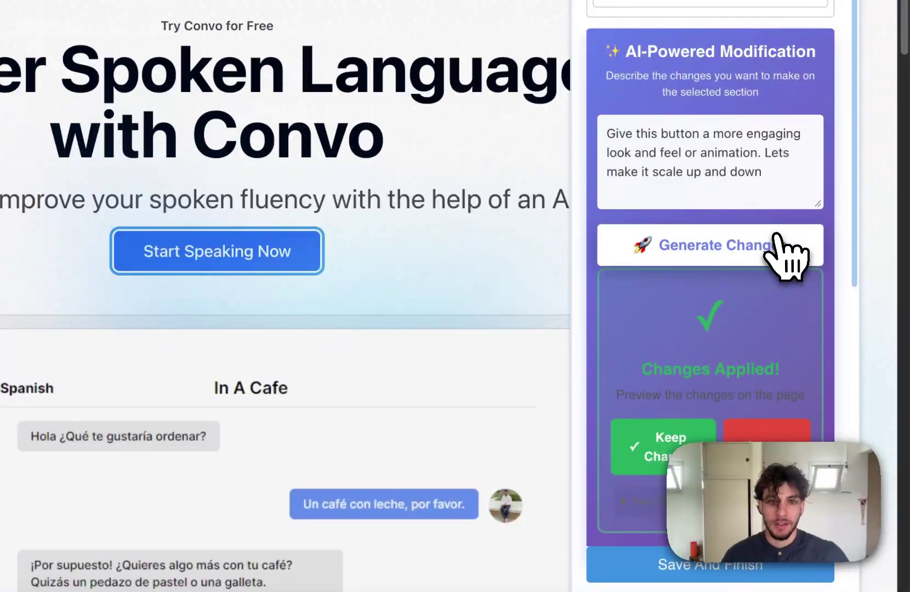
click(650, 452)
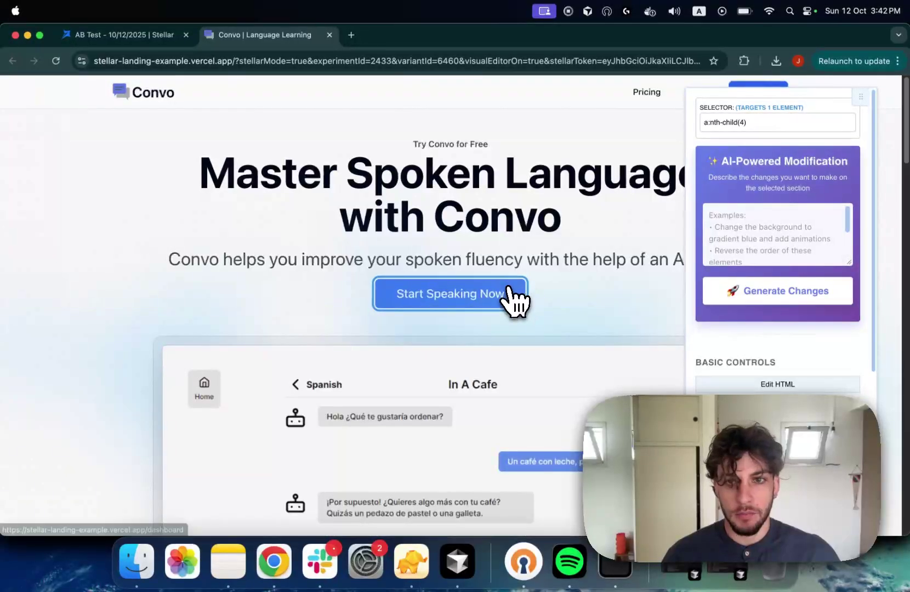
Step: Try the animated button and browse the page, selecting the 'Start your first session' heading
click(518, 301)
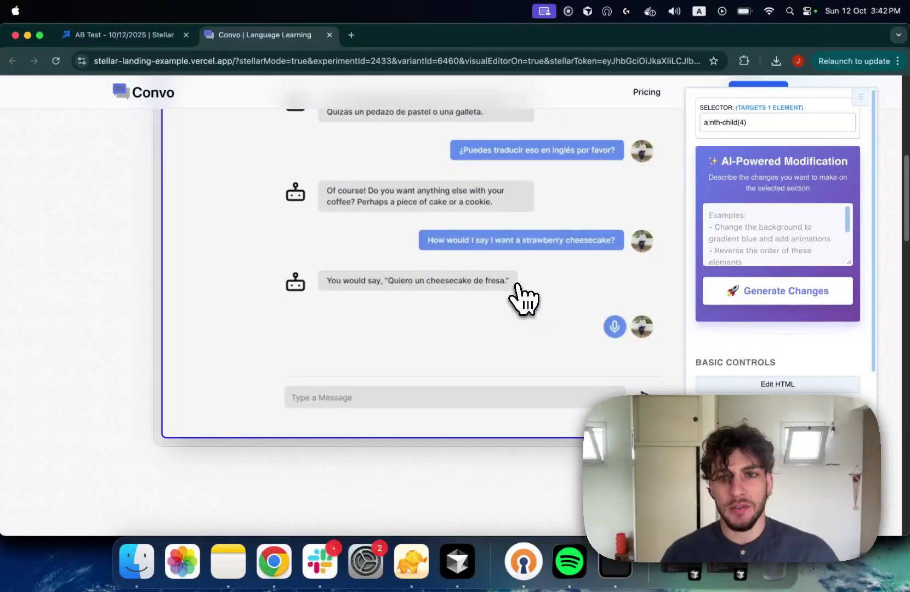
scroll(519, 299, down, 10)
scroll(519, 324, down, 3)
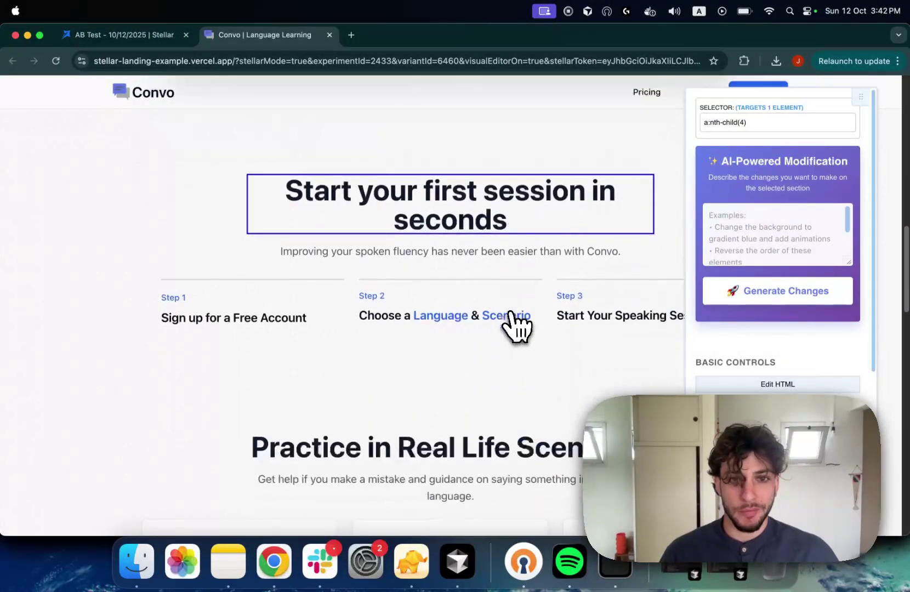
click(489, 250)
scroll(713, 268, up, 13)
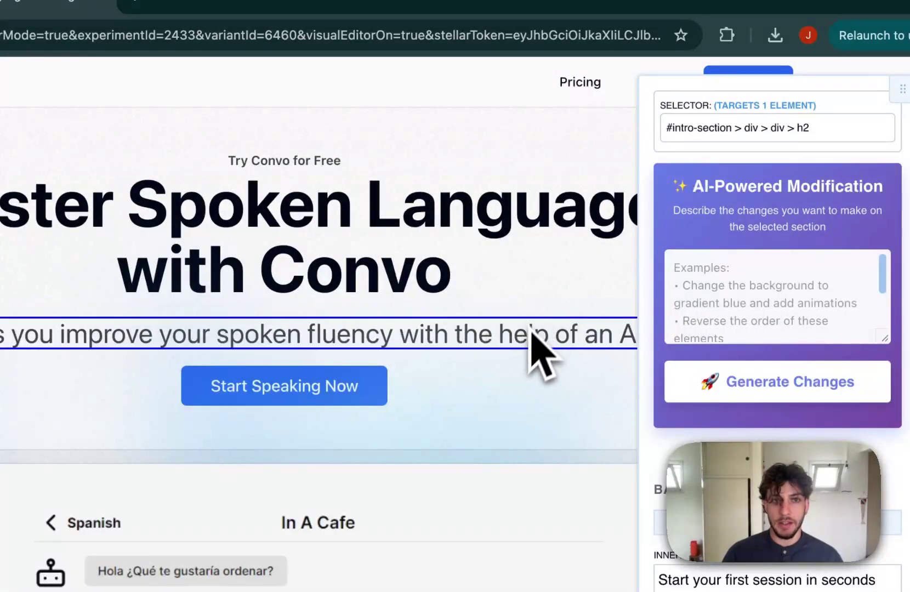
scroll(505, 324, down, 3)
scroll(504, 321, up, 3)
Step: Have the AI give the nav bar a subtle light blue gradient background and keep it
click(459, 101)
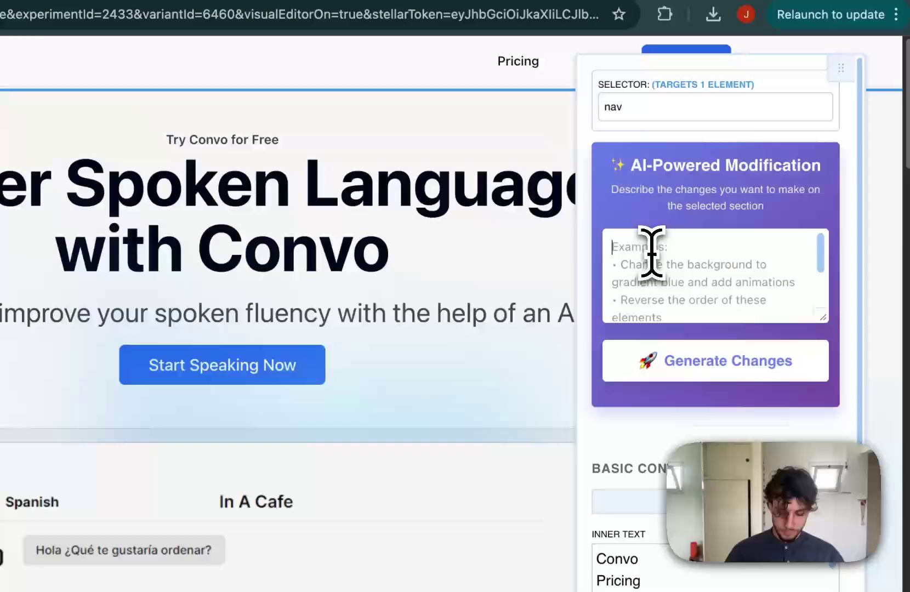
click(809, 299)
text(make)
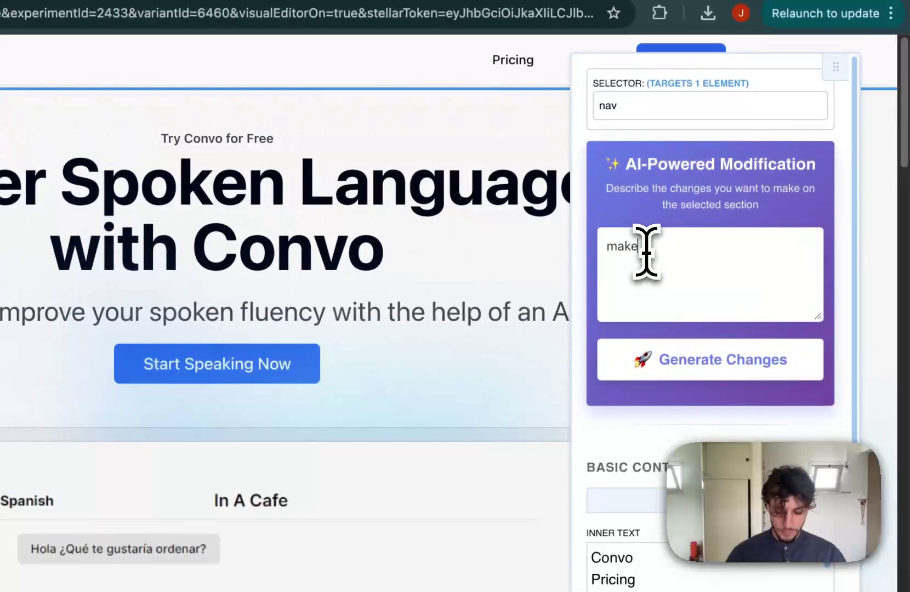
text( this nav bar have a nice subtle lightblue gradient backgr)
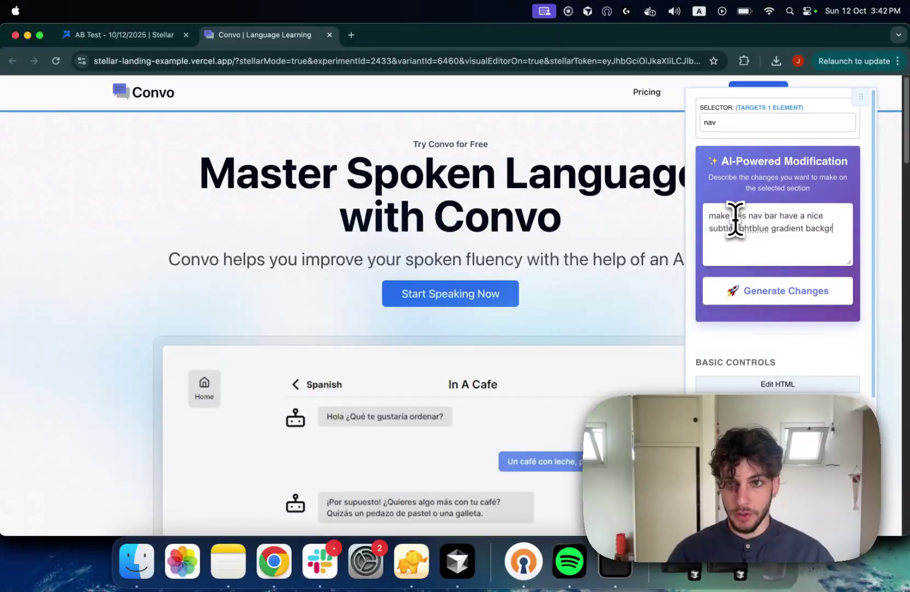
text(ound)
click(783, 293)
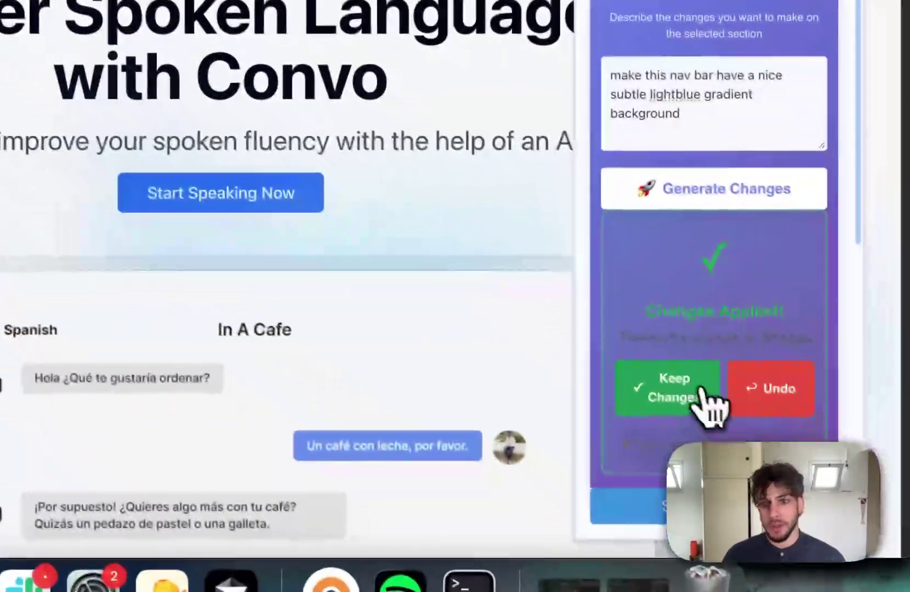
click(709, 404)
Step: Save and finish Variant B, confirming the save dialog
scroll(472, 247, down, 5)
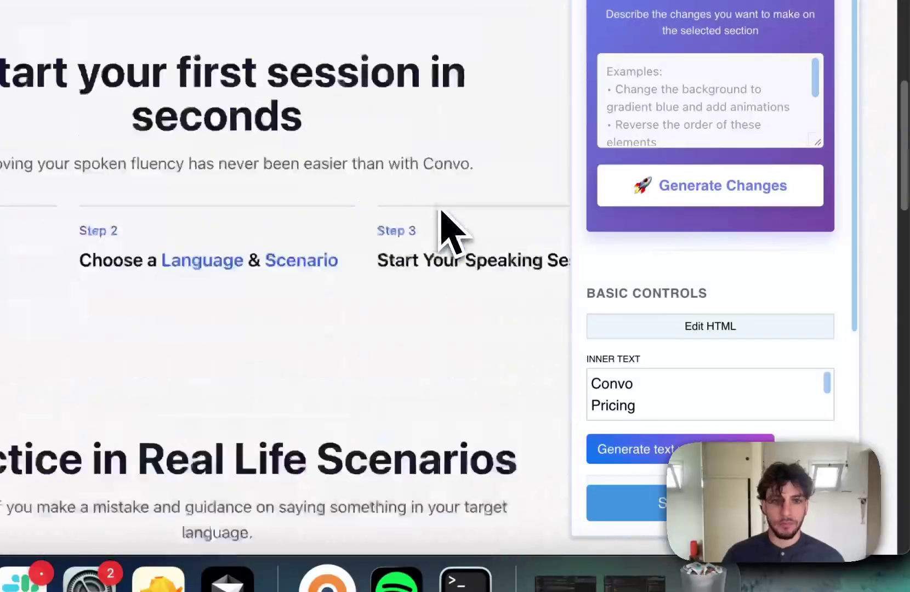
scroll(441, 230, up, 10)
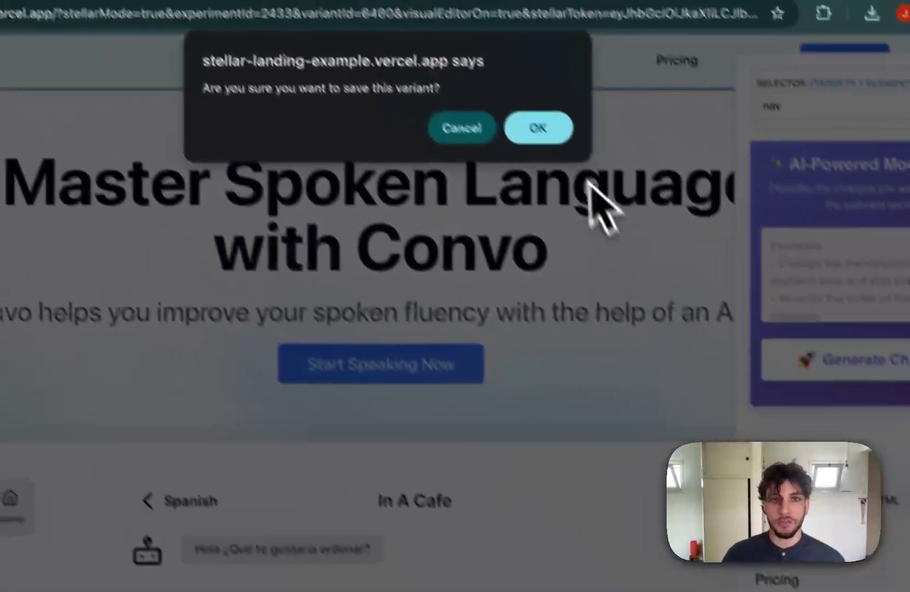
key(Return)
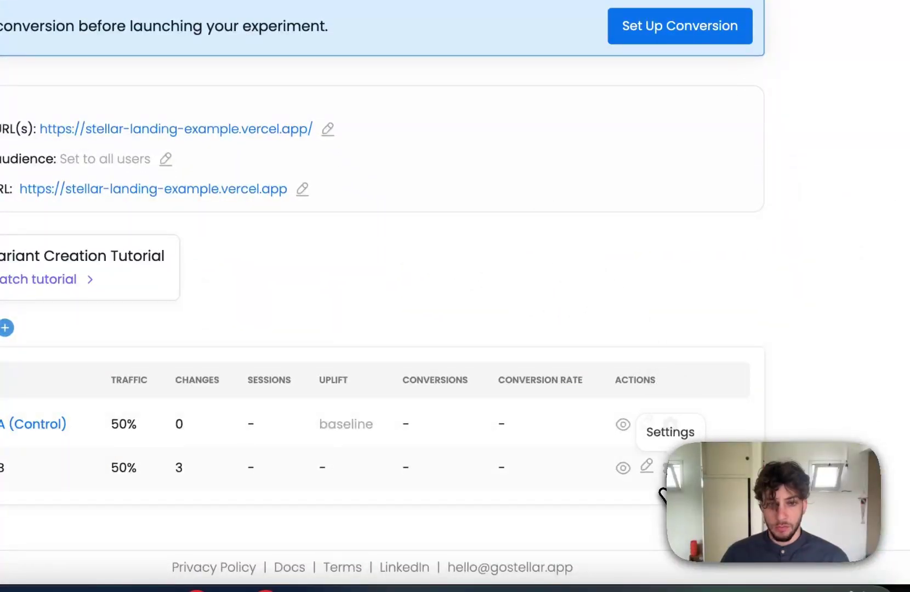
Step: In Variant B's settings, set traffic to 99 for Variant B and 1 for Variant A (Control)
click(666, 471)
double_click(271, 233)
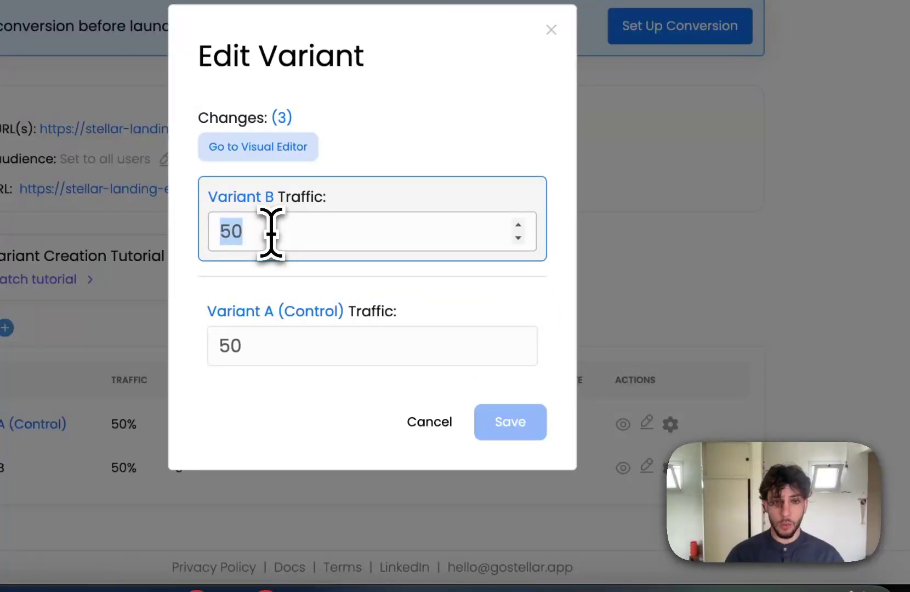
text(99)
key(Tab)
text(1)
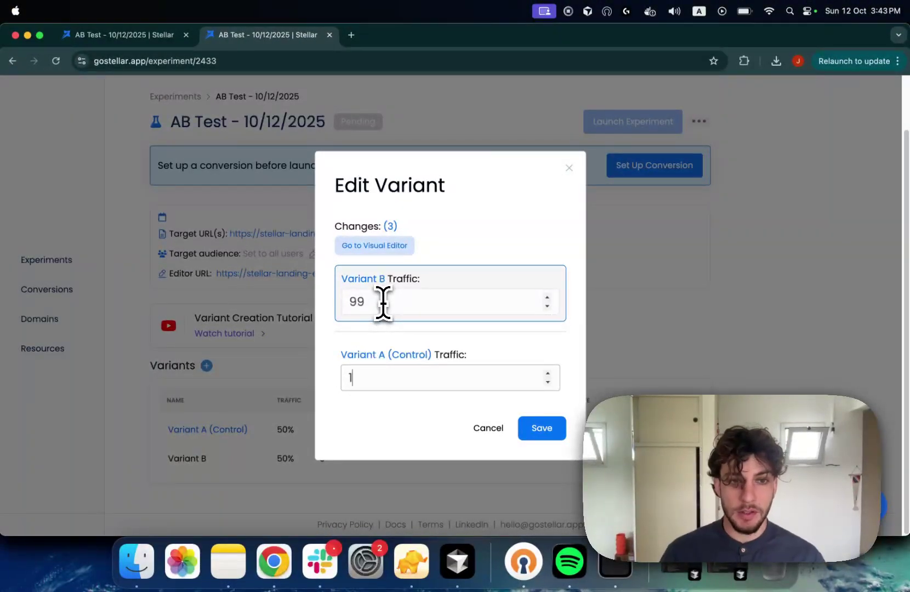
click(539, 430)
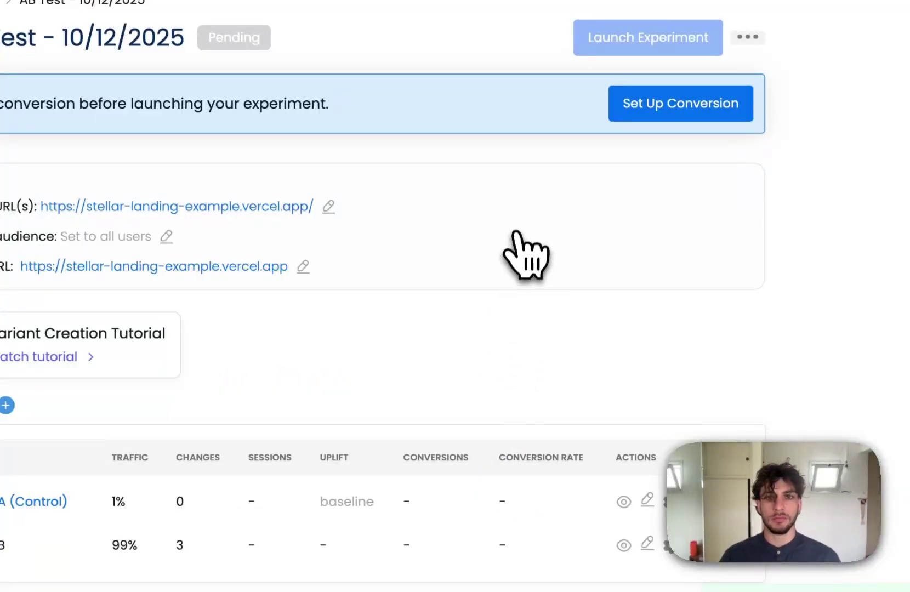
click(668, 113)
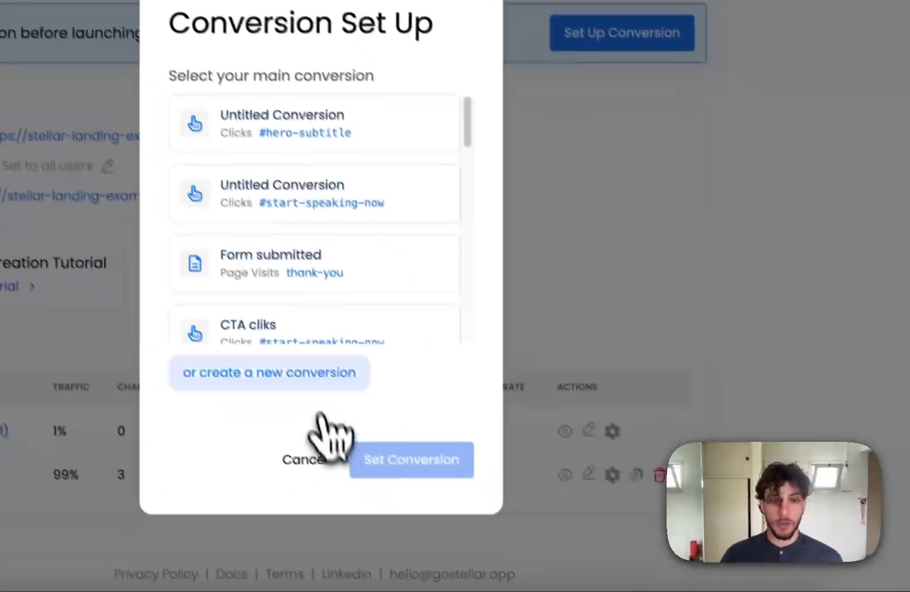
click(315, 376)
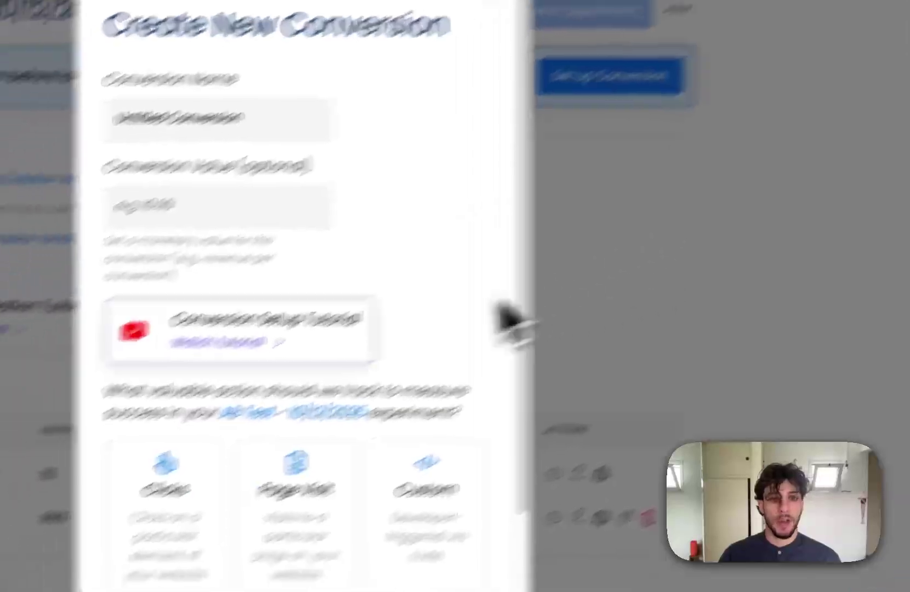
click(205, 507)
scroll(206, 507, down, 3)
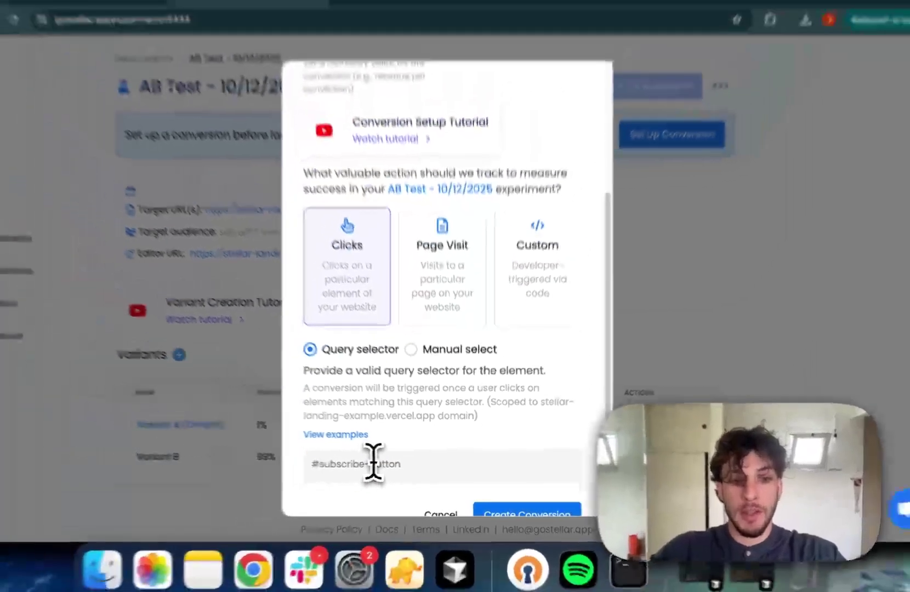
text(#idofbutton)
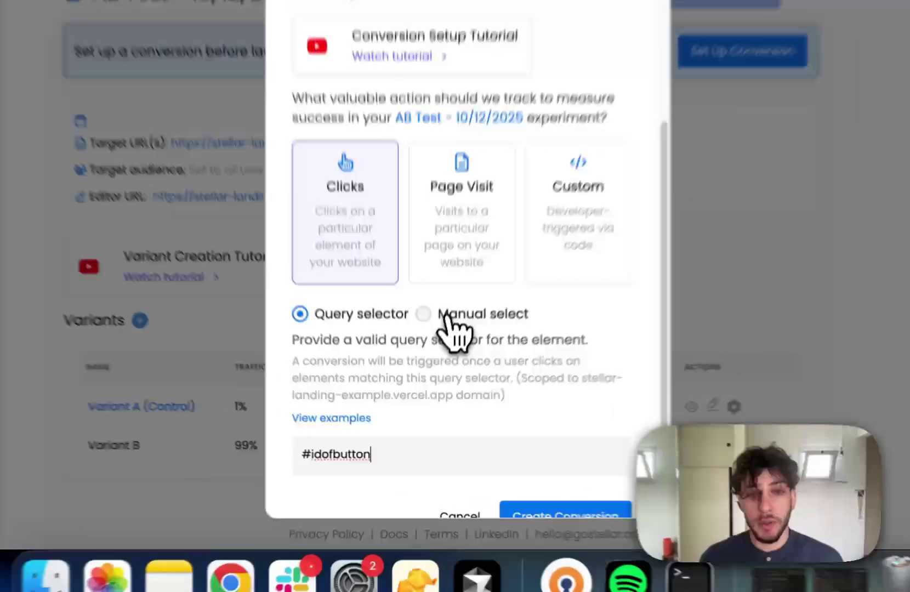
click(432, 361)
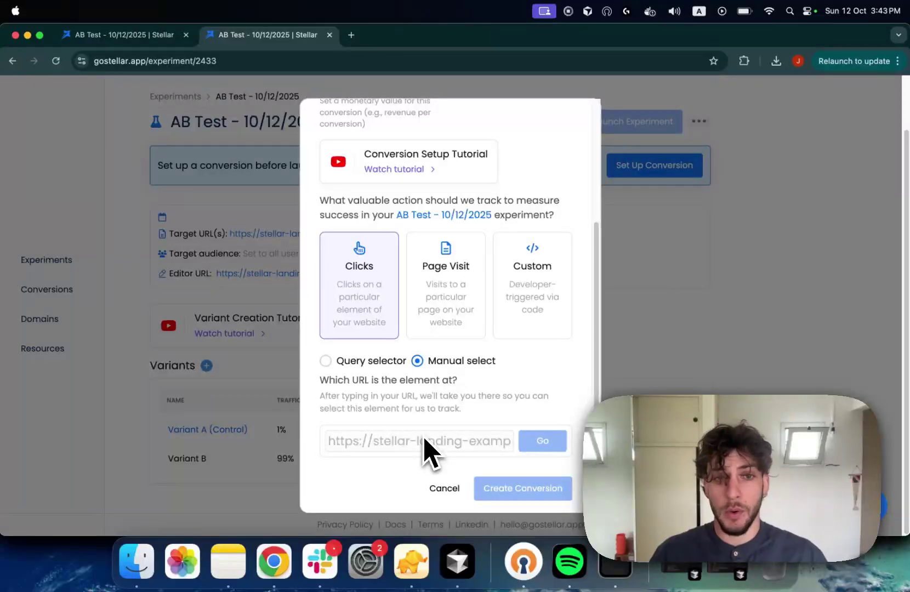
click(442, 268)
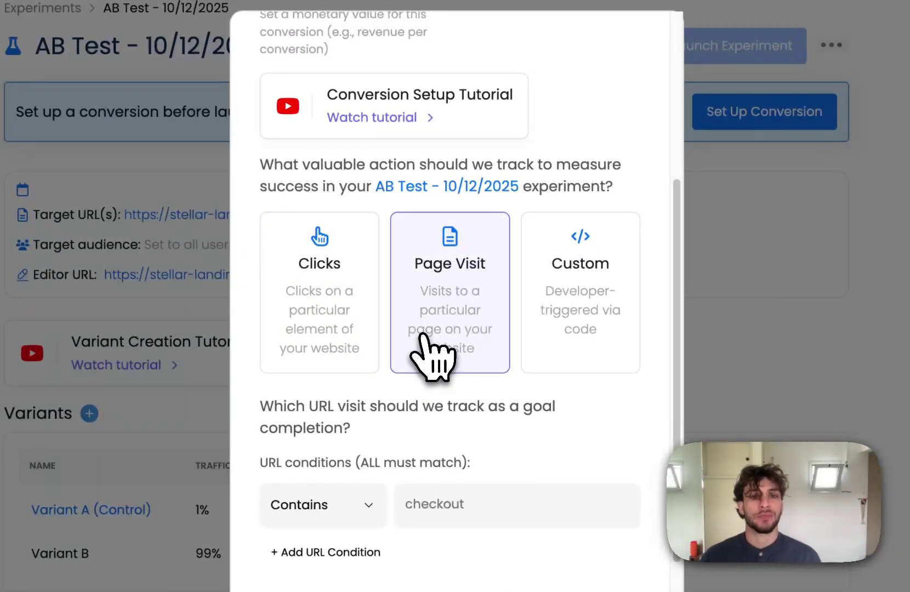
click(576, 307)
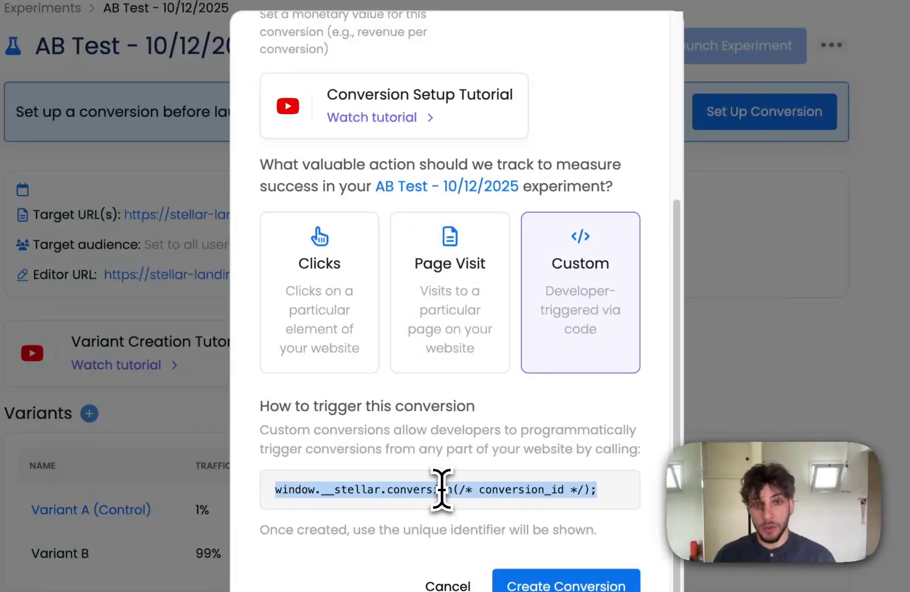
click(349, 325)
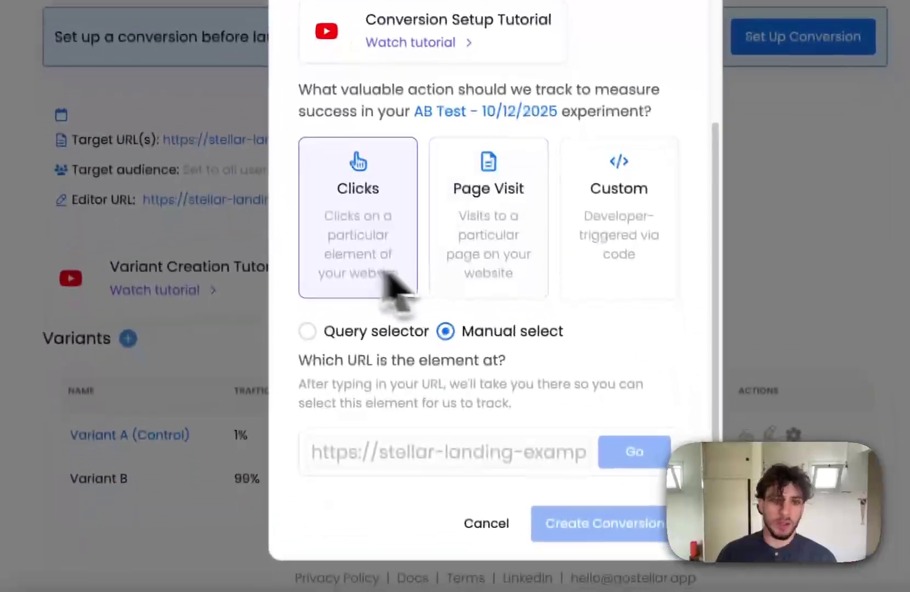
click(474, 522)
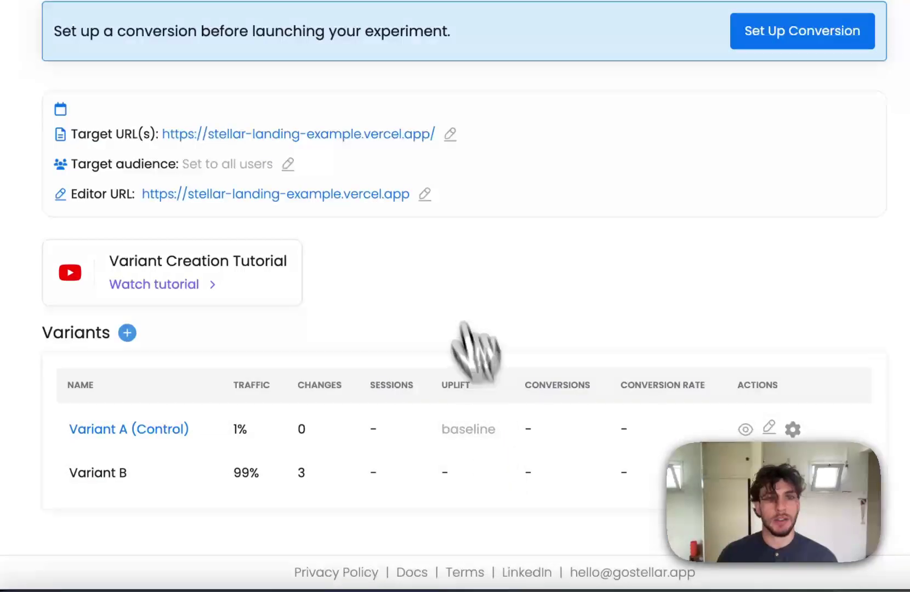
Step: Copy the target page's link address and start creating a new conversion
right_click(351, 137)
click(431, 252)
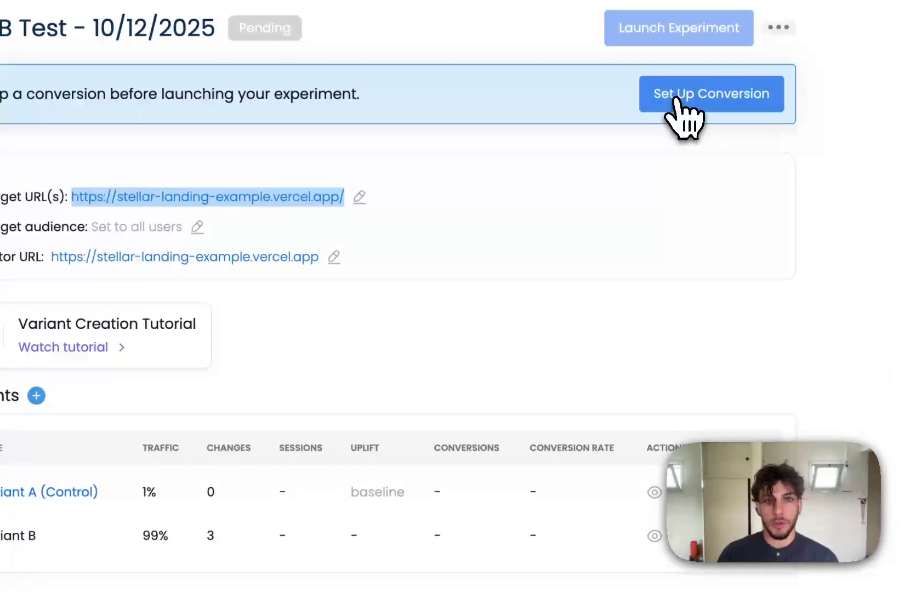
click(676, 100)
click(428, 436)
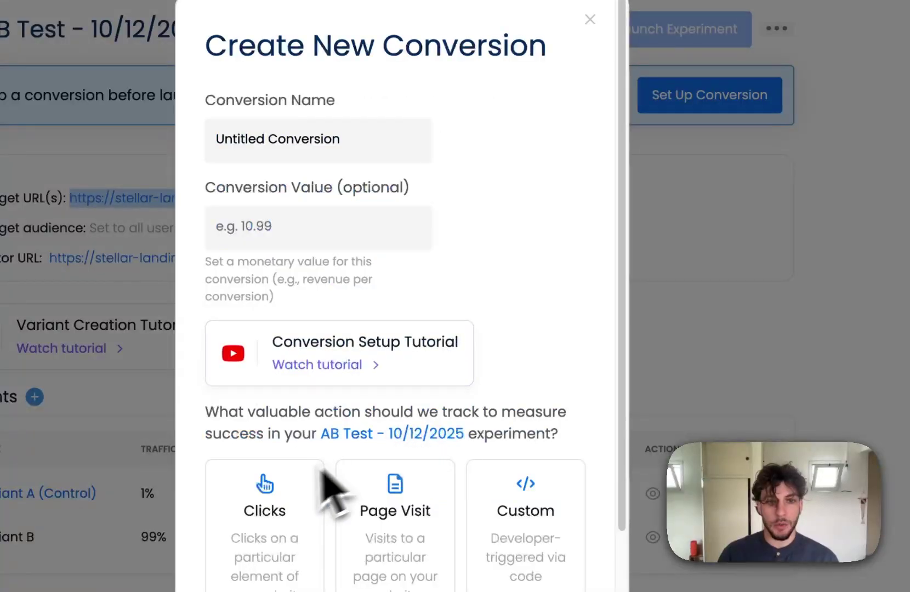
Step: Choose a Clicks conversion with manual selection, paste the landing URL, and open the page
scroll(299, 472, down, 1)
scroll(293, 462, down, 5)
click(404, 377)
click(349, 498)
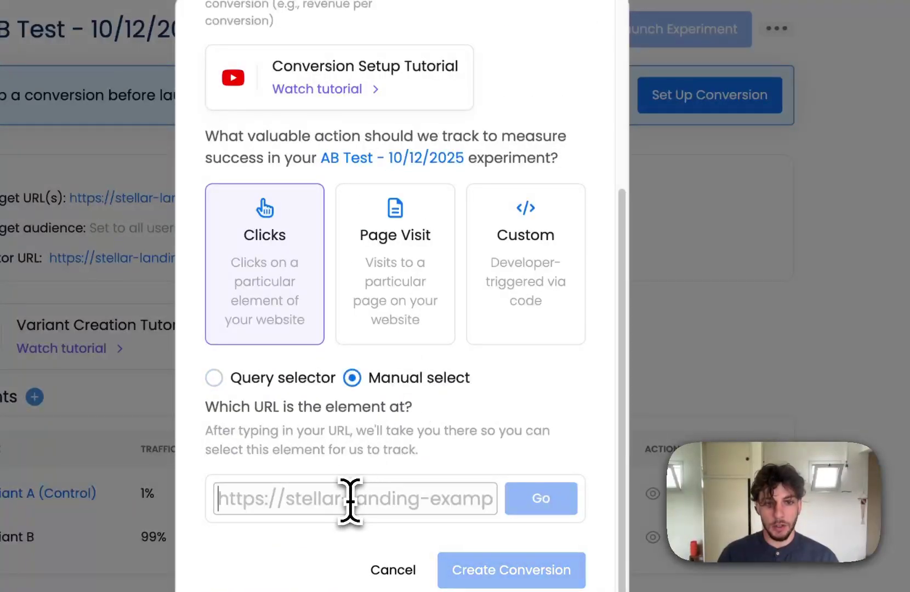
key(ctrl+v)
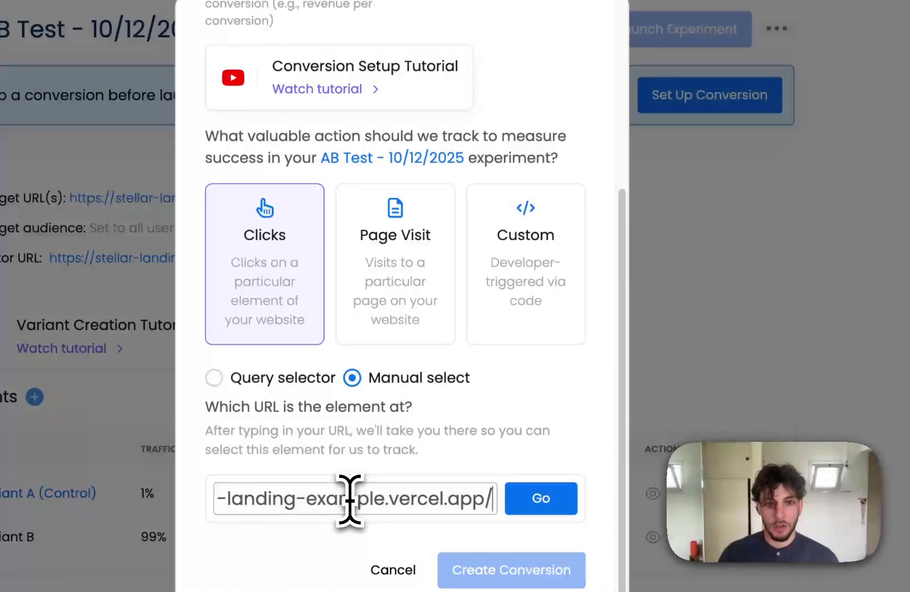
click(522, 497)
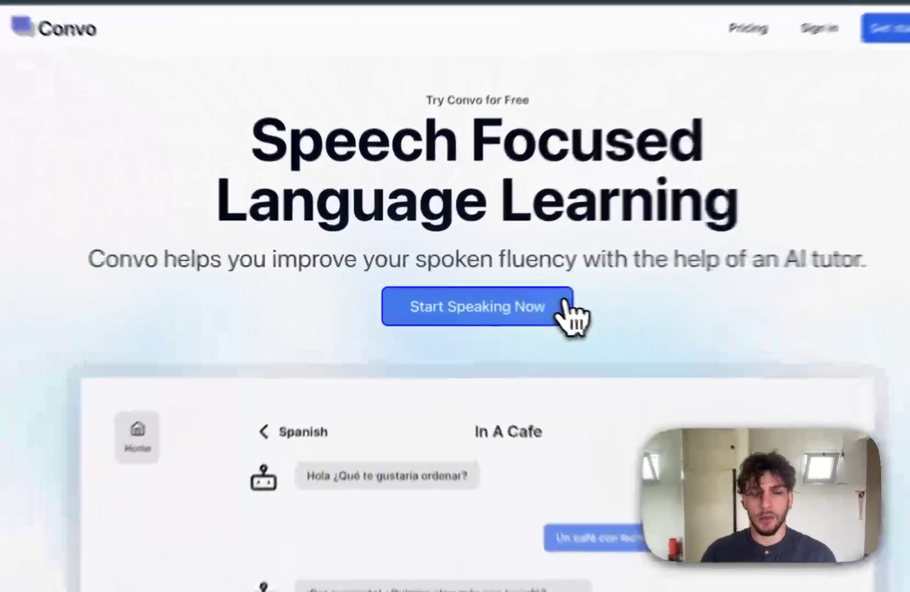
Step: Track clicks on the Start Speaking Now button and rename the conversion to 'CTA clicks!'
click(517, 289)
click(638, 87)
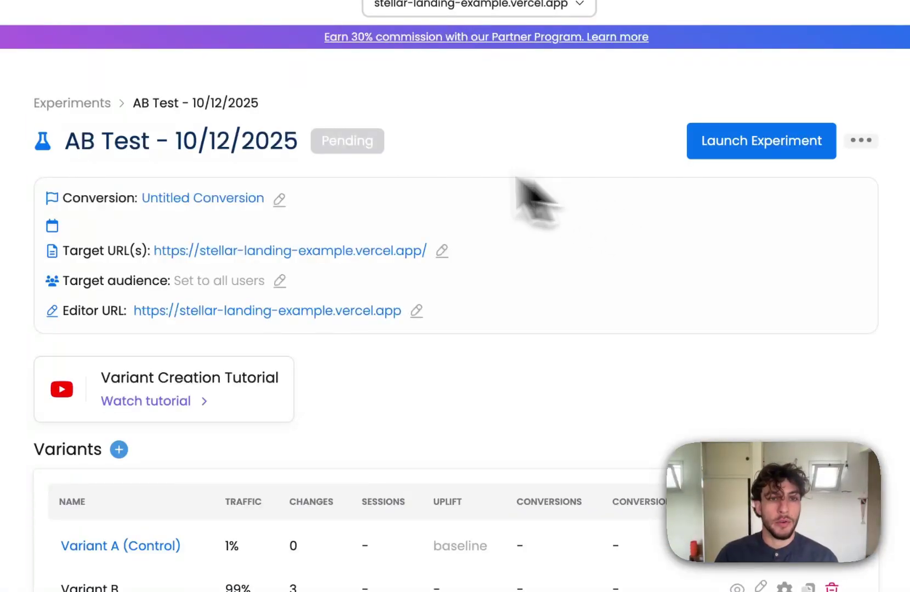
click(279, 199)
click(608, 152)
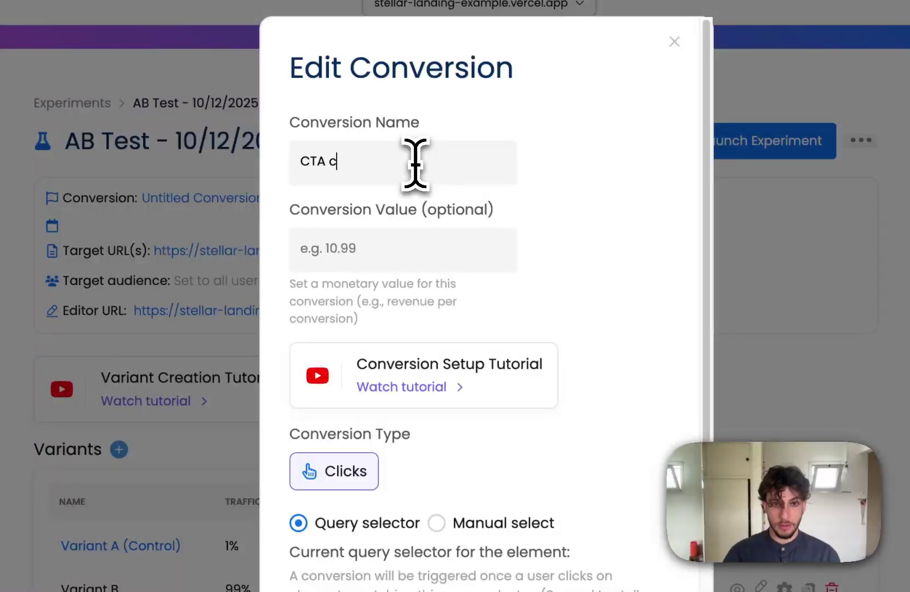
scroll(416, 164, down, 4)
click(575, 574)
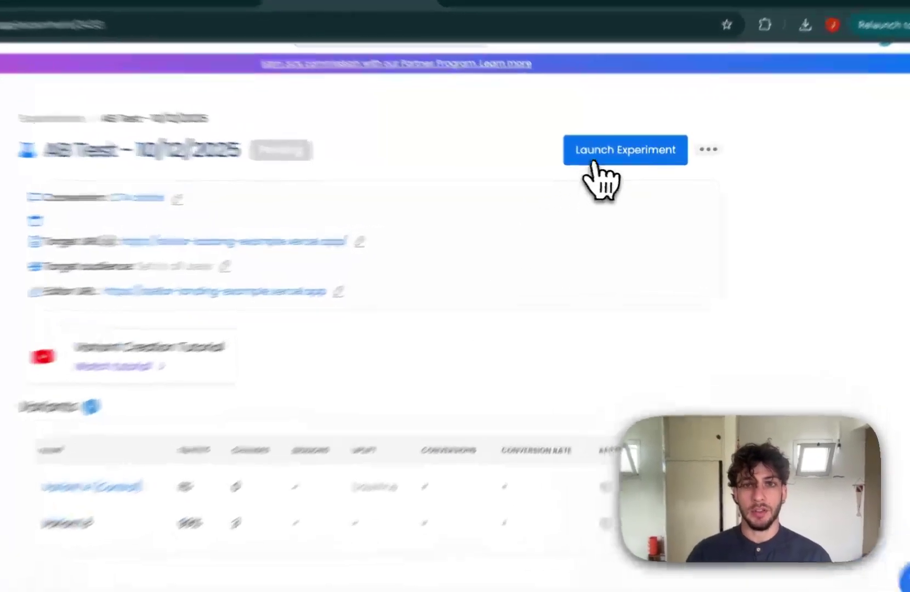
Step: Launch the AB Test - 10/12/2025 experiment and confirm it in the Keep in mind dialog
click(609, 165)
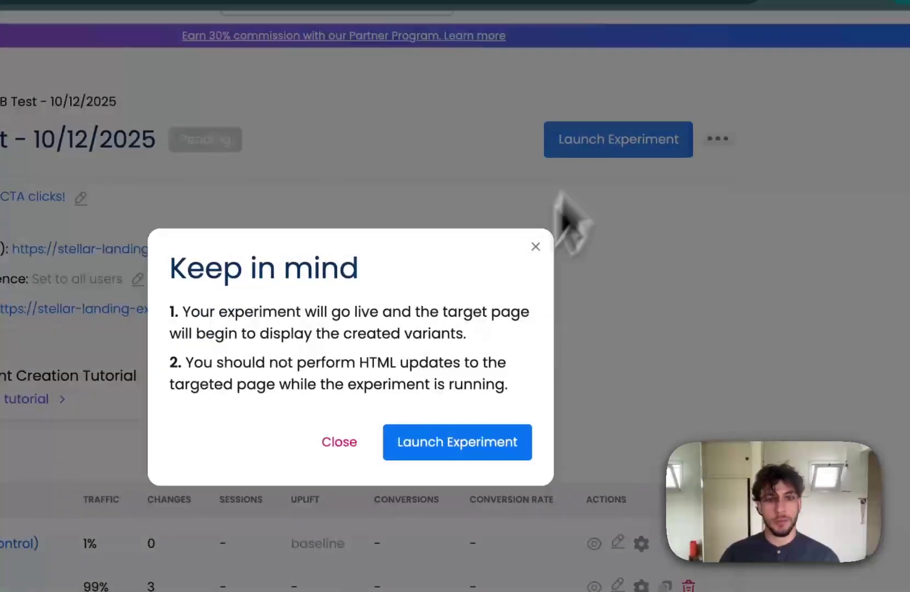
click(437, 445)
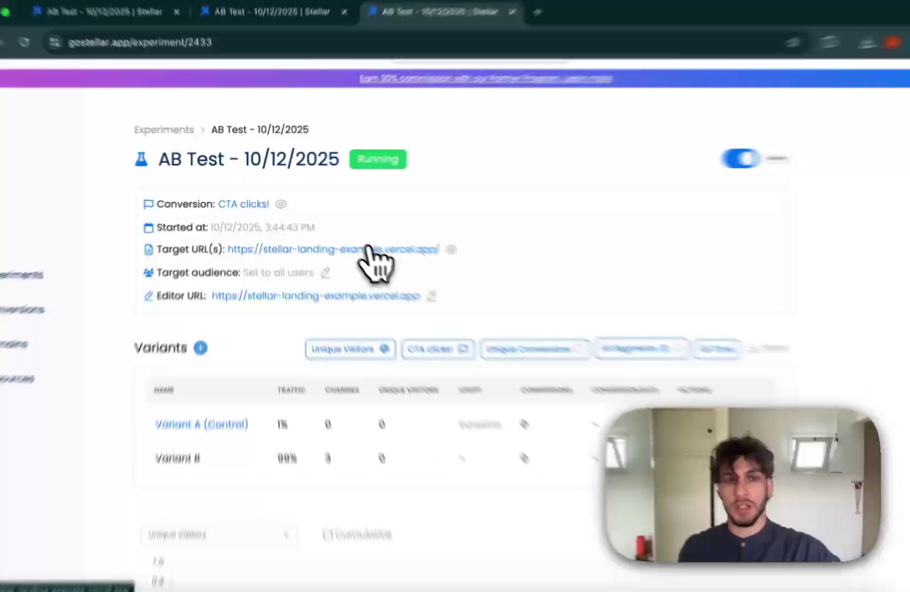
Step: Open the live target page showing the 'Master Spoken Language with Convo' headline, then view all windows
click(349, 238)
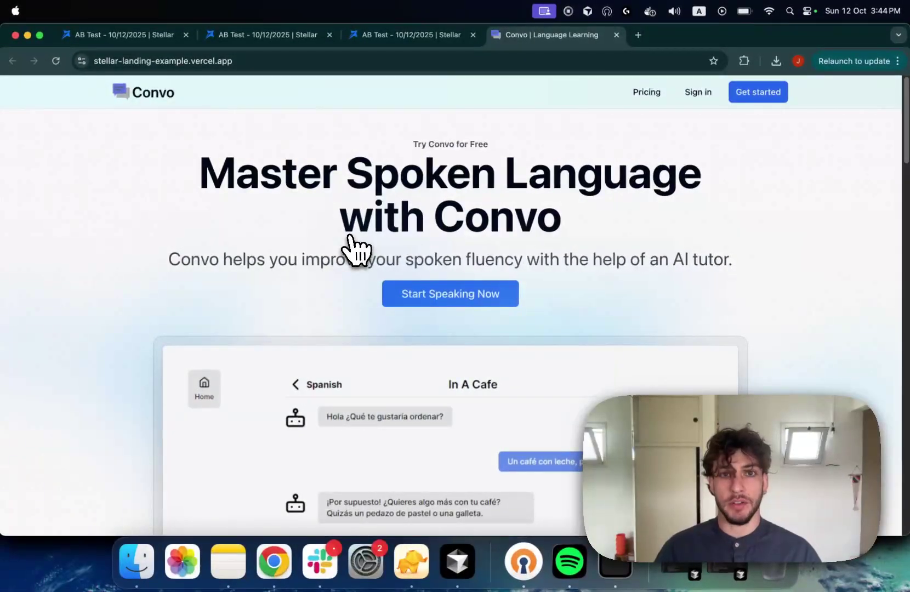
scroll(417, 283, down, 8)
scroll(378, 236, up, 8)
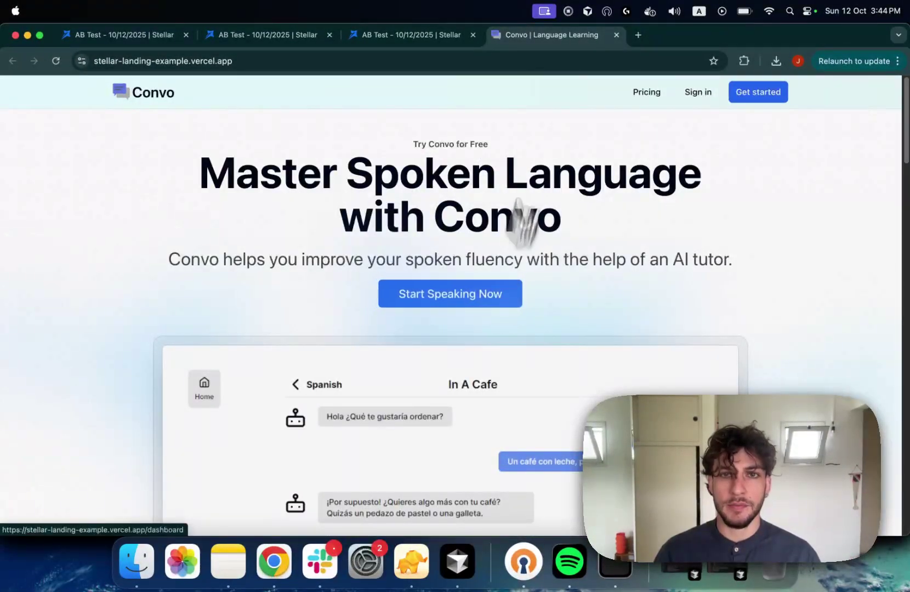
key(super+w)
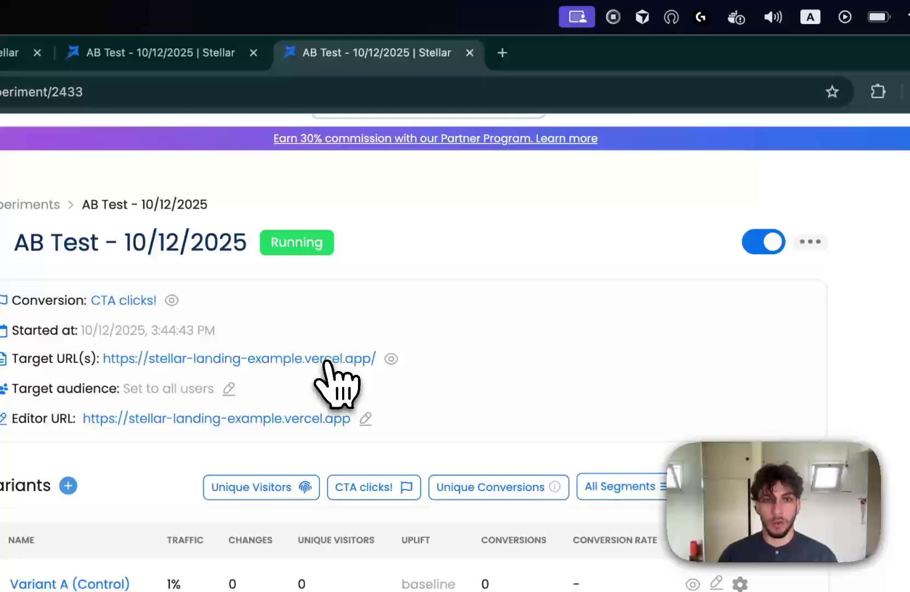
click(328, 363)
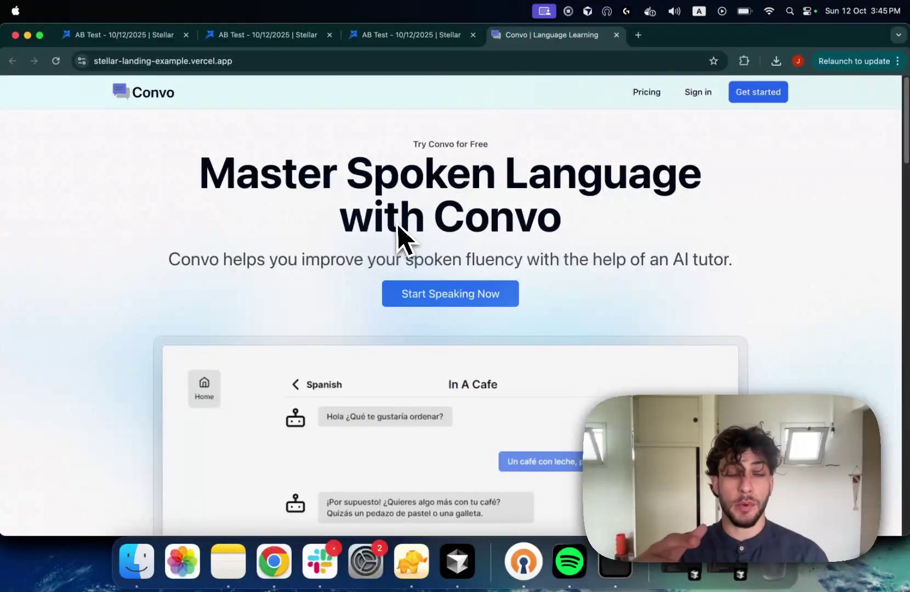
key(ctrl+Up)
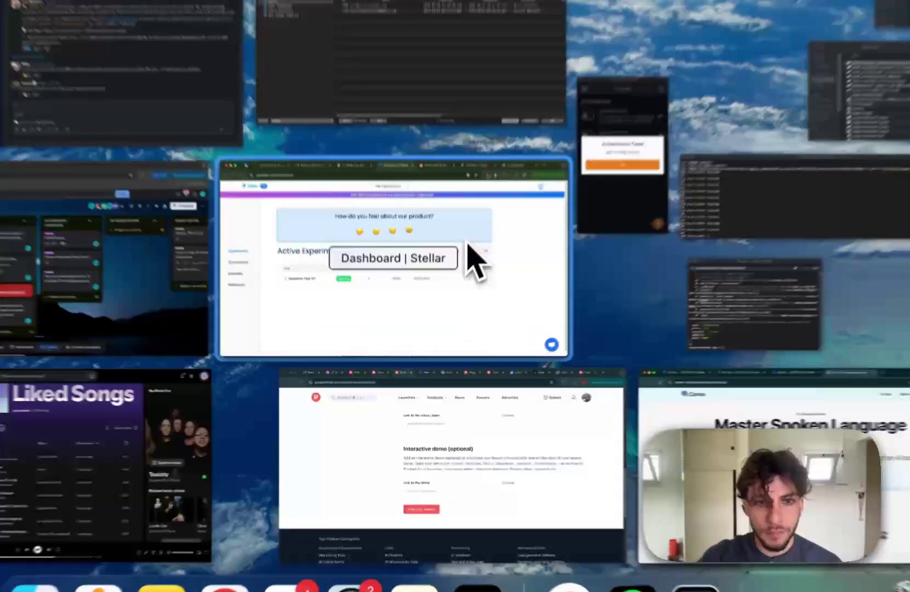
Step: In Headline Test V2, view Clicks on CTA results, then return to Webinar Registration (main)
click(450, 299)
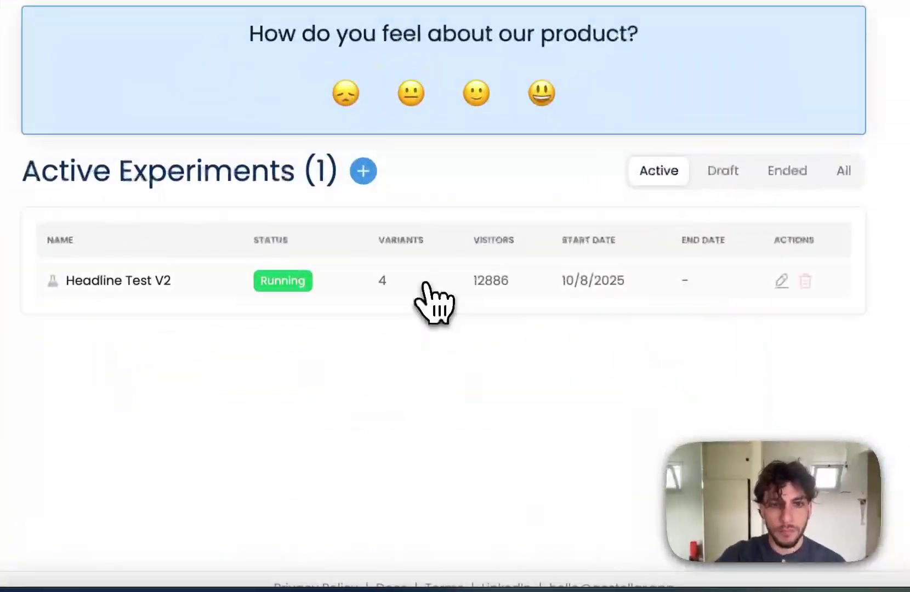
click(430, 282)
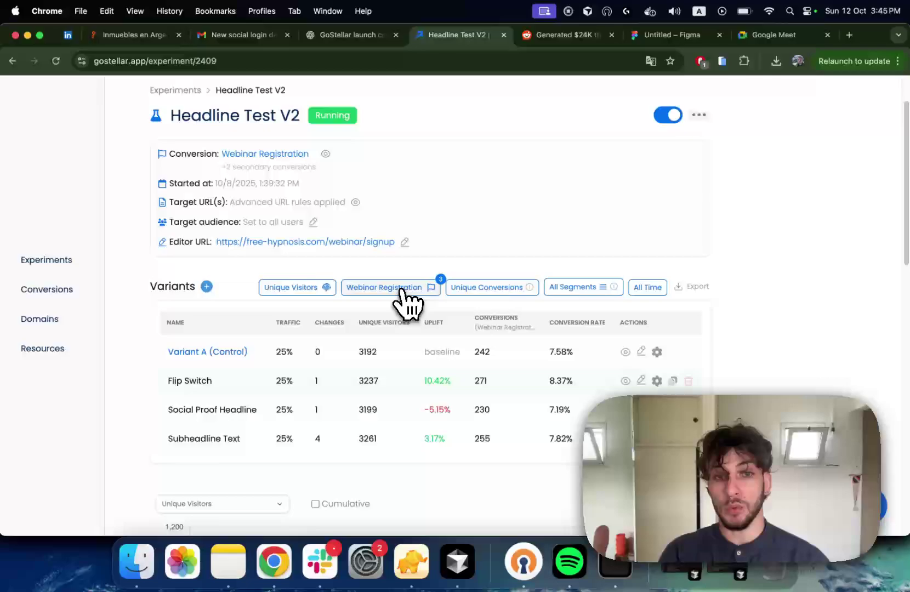
click(402, 292)
click(386, 331)
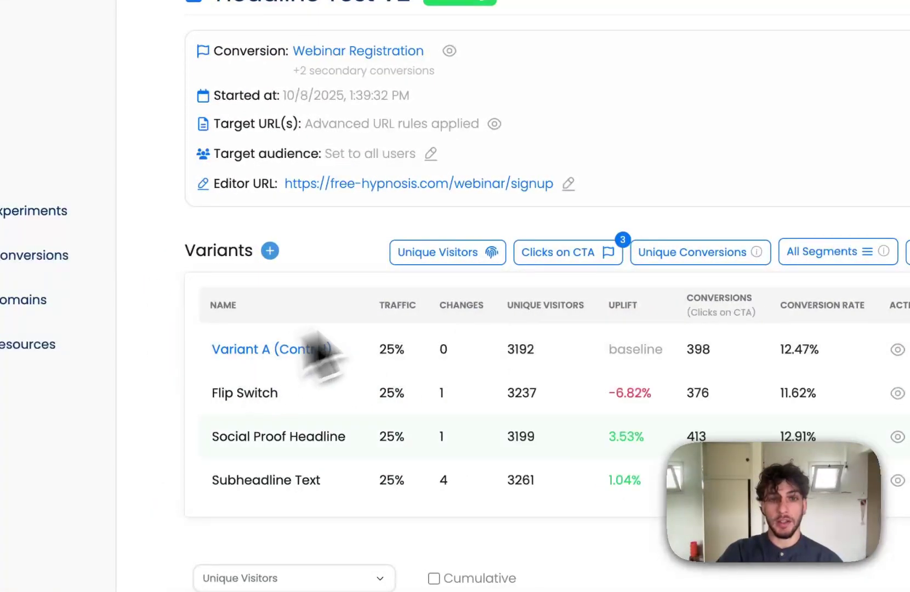
click(550, 256)
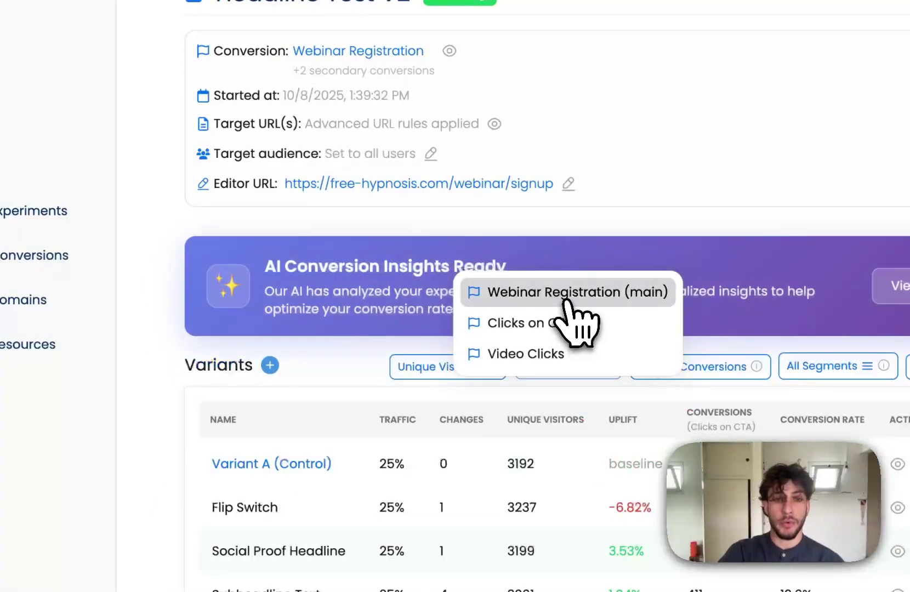
click(565, 299)
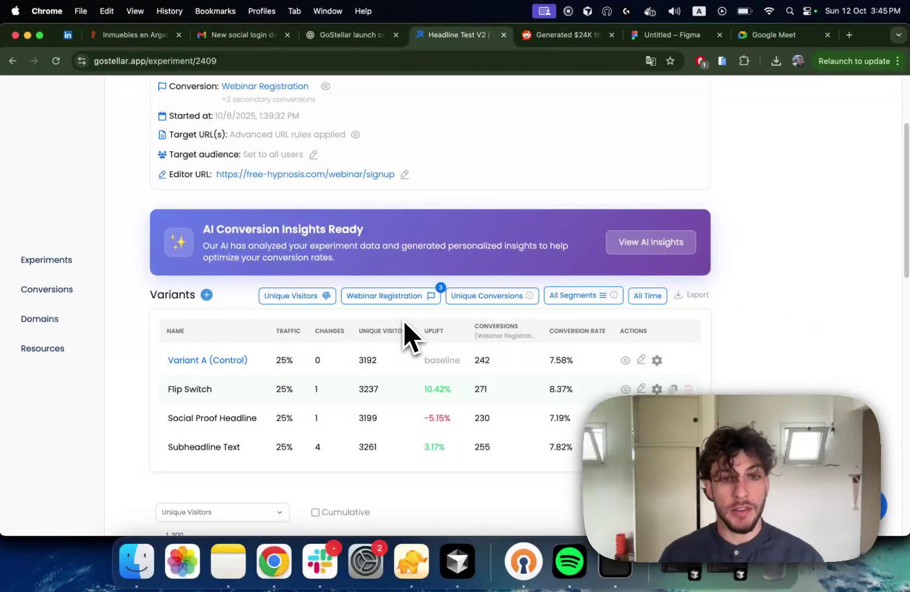
scroll(389, 412, down, 6)
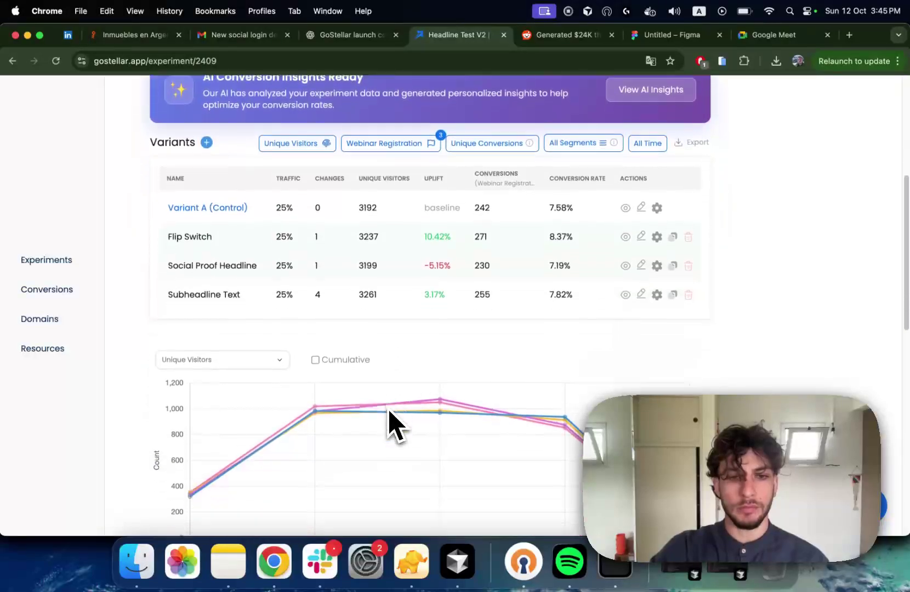
scroll(393, 425, down, 3)
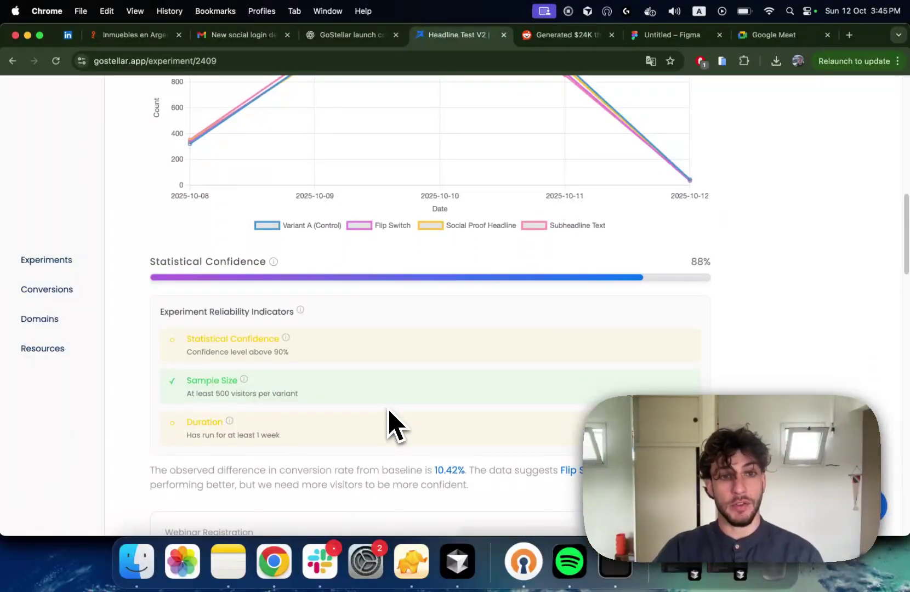
scroll(389, 422, down, 13)
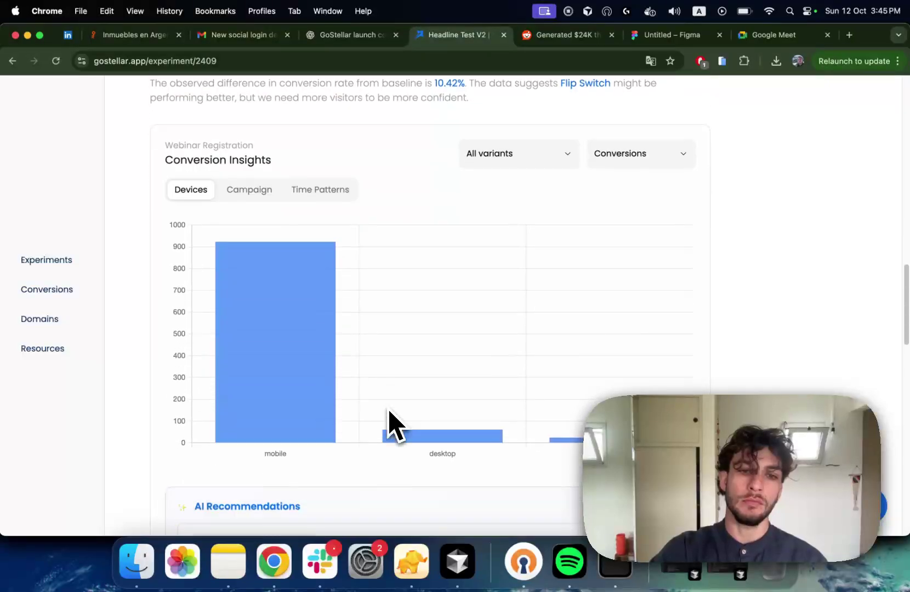
scroll(392, 425, down, 5)
scroll(391, 425, up, 20)
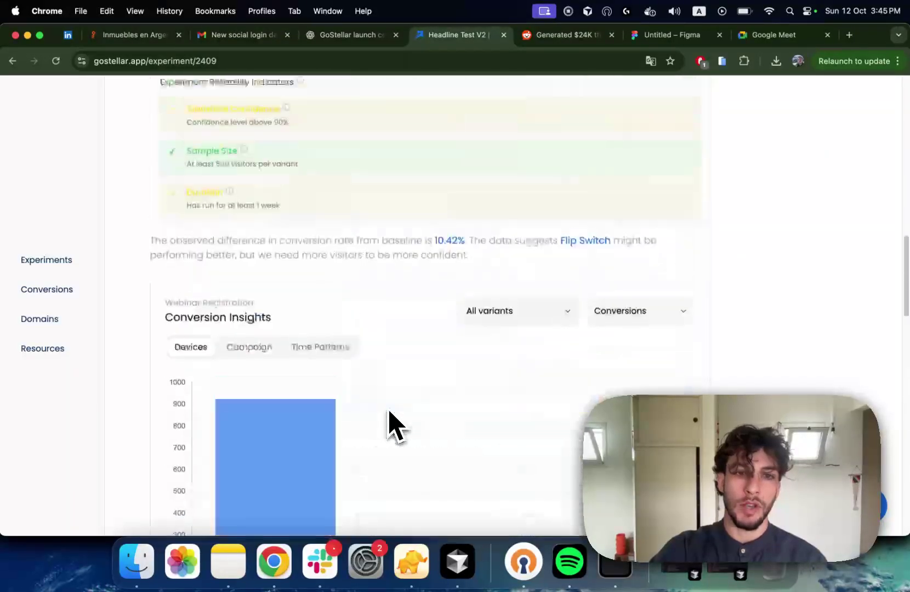
scroll(391, 425, down, 6)
scroll(391, 422, down, 9)
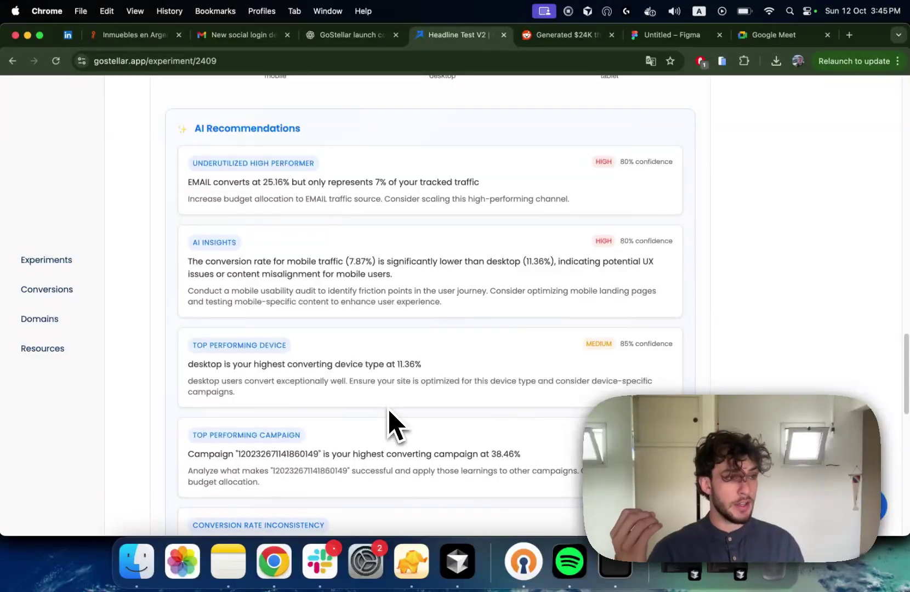
scroll(391, 425, up, 20)
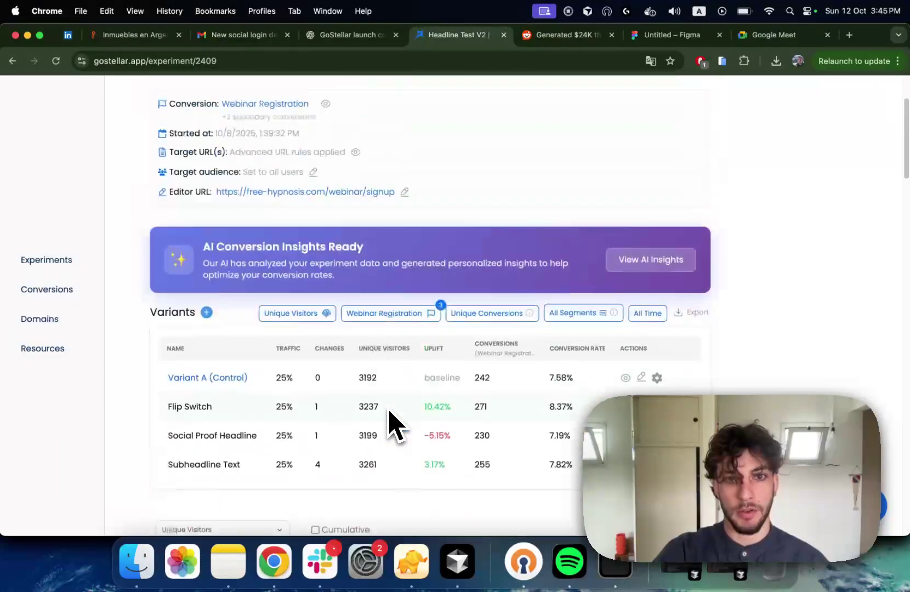